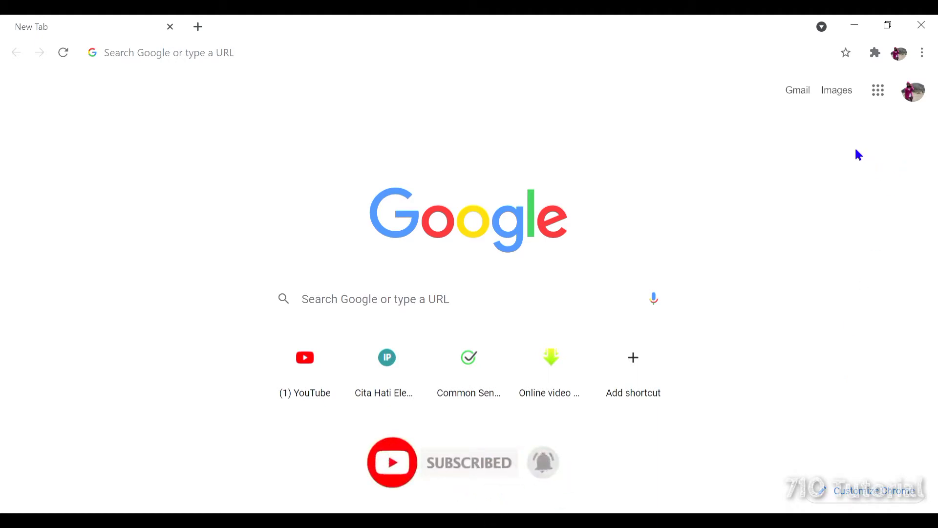
Launch Google Classroom from the Google apps grid in Chrome.
{"action": "left_click", "coordinate": [879, 91]}
{"action": "scroll", "coordinate": [846, 307], "scroll_direction": "down", "scroll_amount": 9}
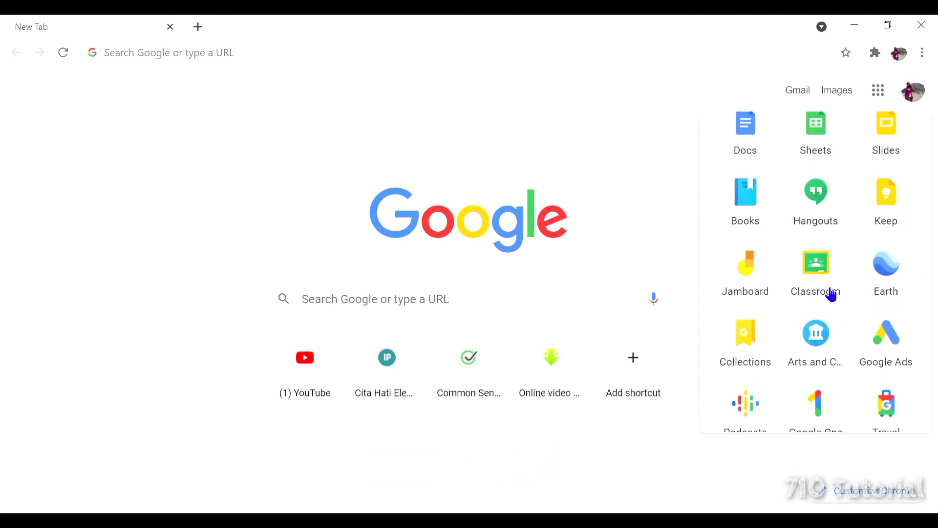
{"action": "left_click", "coordinate": [822, 268]}
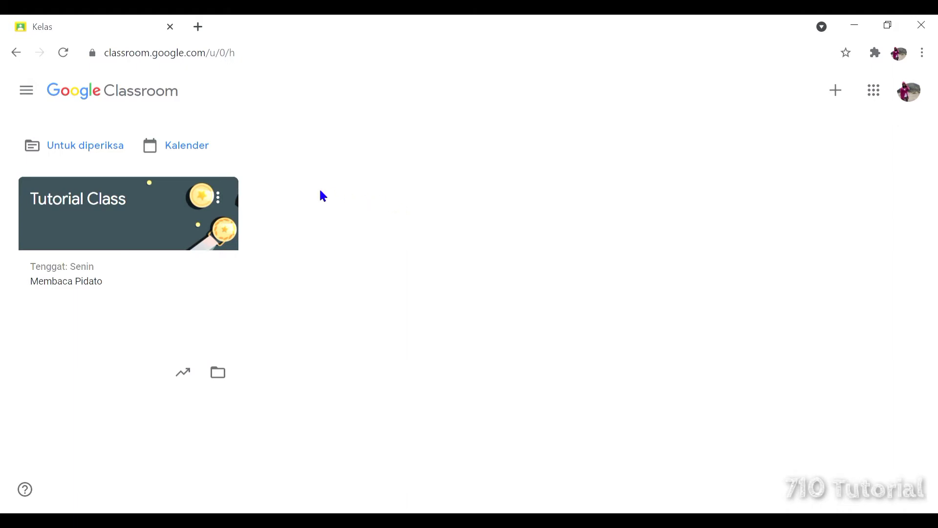
Go to Tutorial Class's Tugas Kelas page, dismissing the stream and topic-filter tips.
{"action": "left_click", "coordinate": [99, 206]}
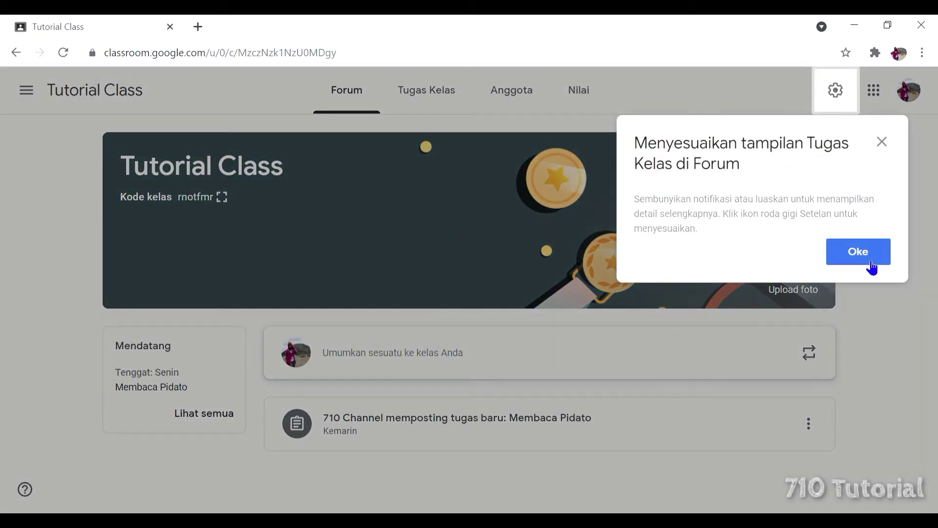
{"action": "left_click", "coordinate": [861, 253]}
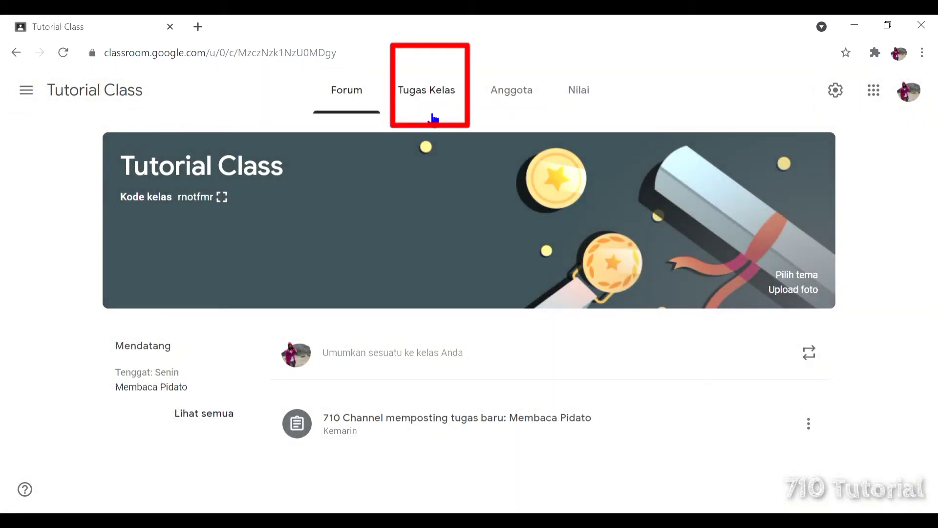
{"action": "left_click", "coordinate": [434, 95]}
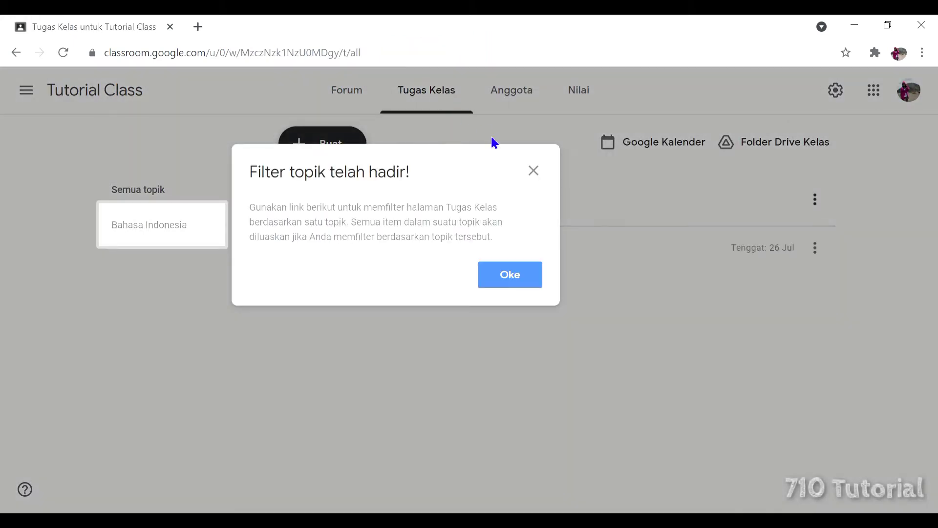
{"action": "left_click", "coordinate": [510, 278]}
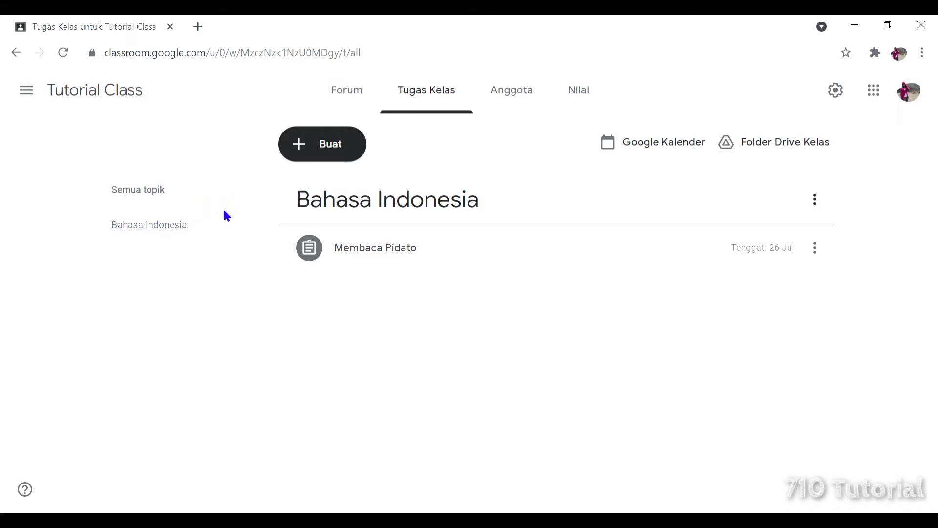
{"action": "left_click", "coordinate": [358, 159]}
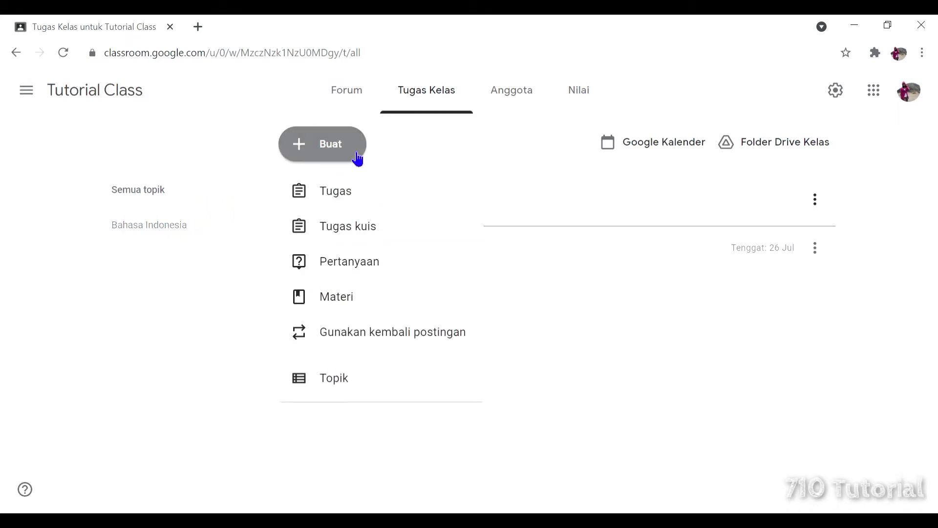
Add a new topic named 'Matematika' to Tutorial Class's classwork.
{"action": "left_click", "coordinate": [403, 383]}
{"action": "type", "text": "Ma"}
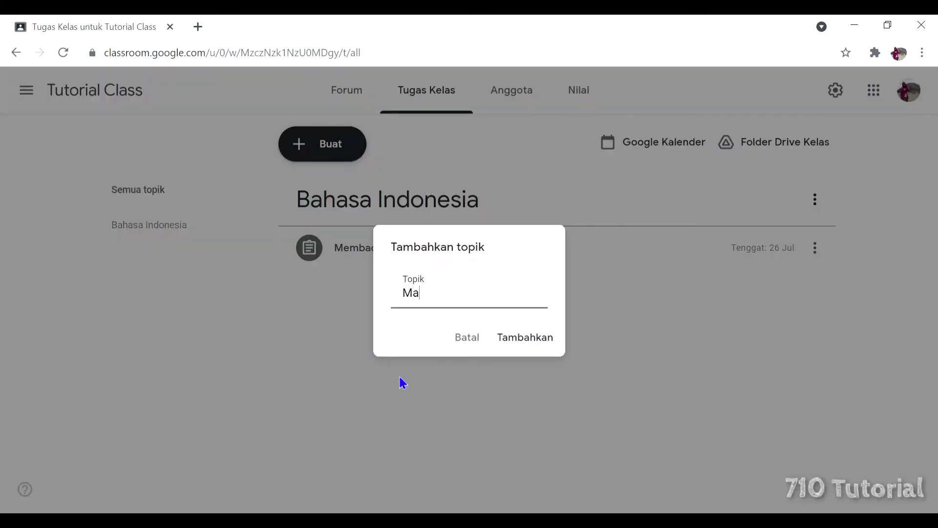
{"action": "type", "text": "tematika"}
{"action": "left_click", "coordinate": [521, 338]}
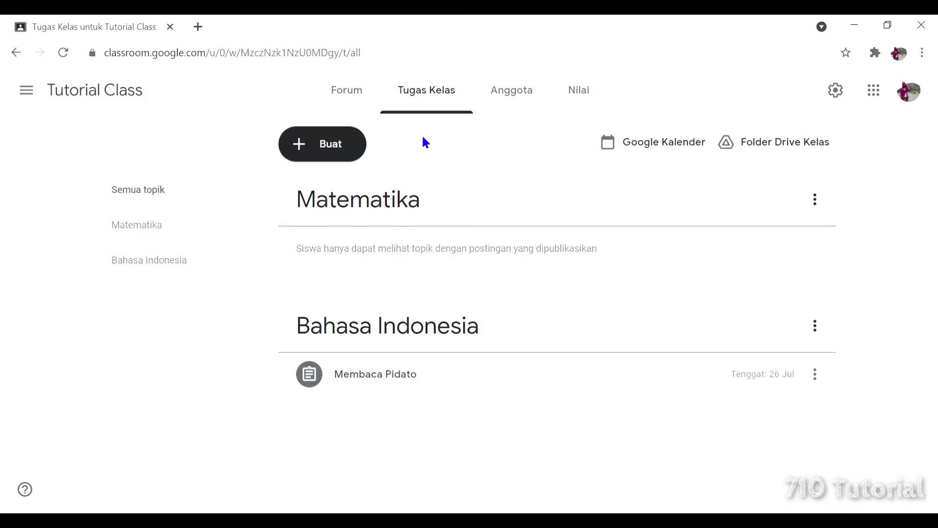
{"action": "left_click", "coordinate": [331, 144]}
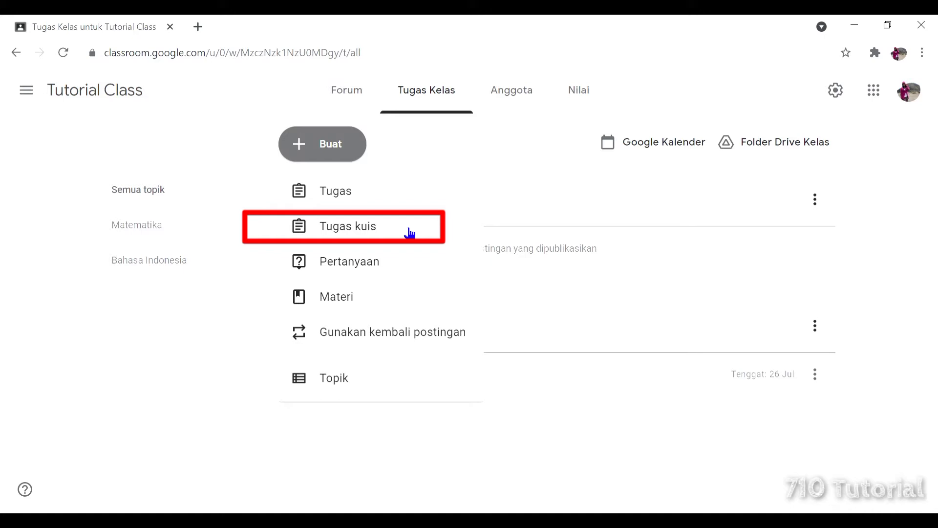
Create quiz assignment 'Kuis Keberagaman Nasional' with two numbered instruction lines in Petunjuk.
{"action": "left_click", "coordinate": [410, 232]}
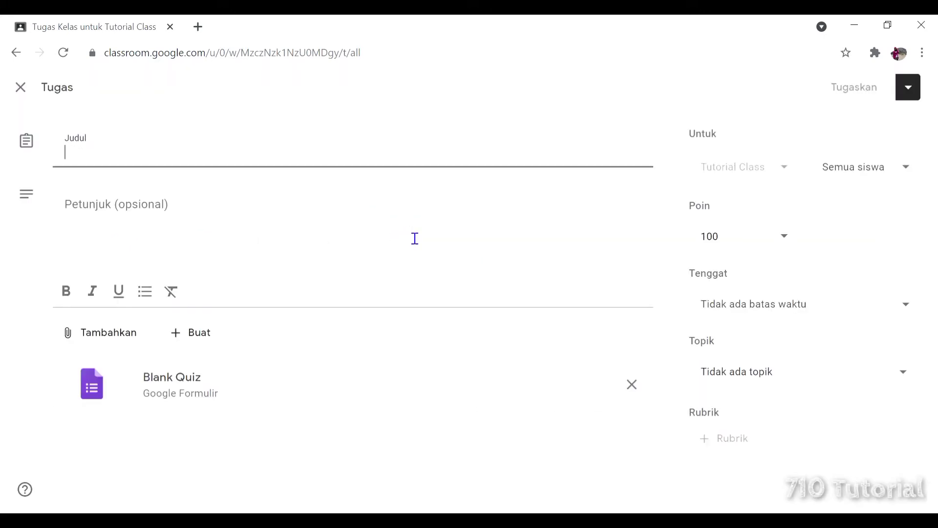
{"action": "type", "text": "Kuis "}
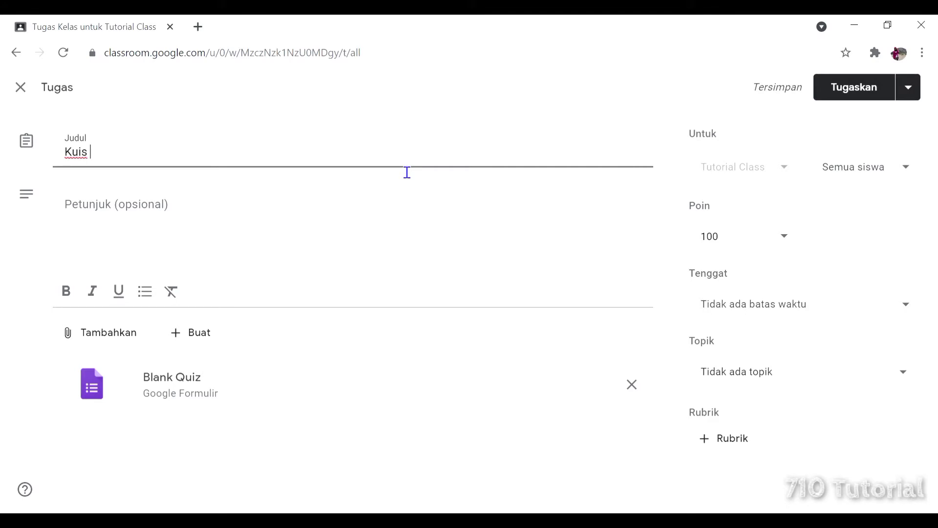
{"action": "type", "text": "Kebera"}
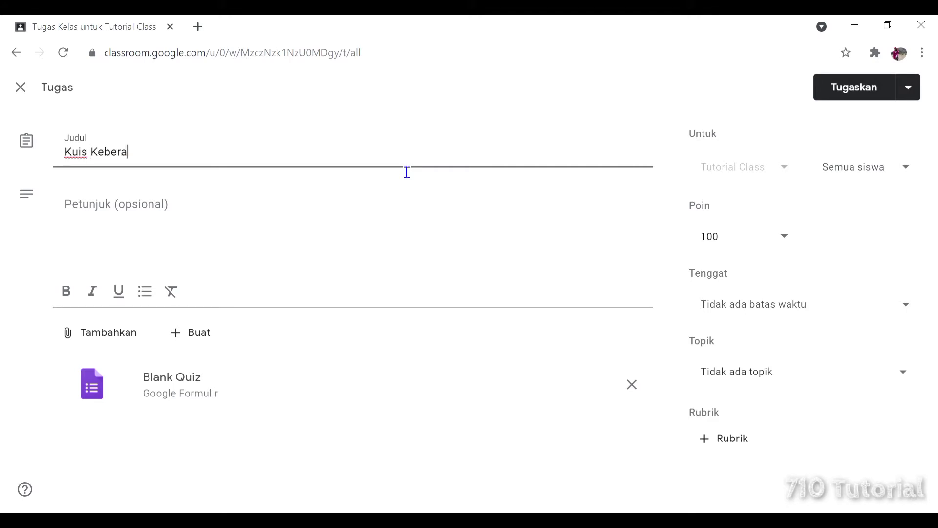
{"action": "type", "text": "gaman Nasional"}
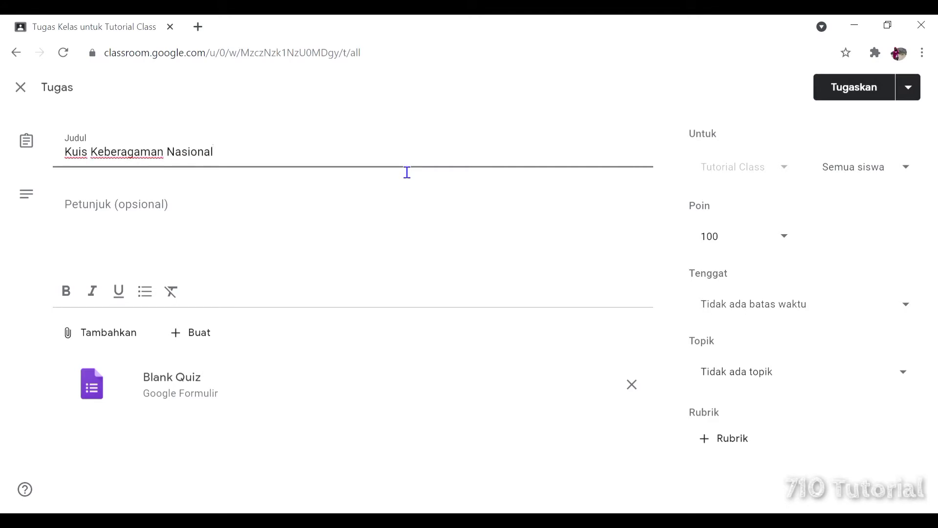
{"action": "left_click", "coordinate": [229, 217]}
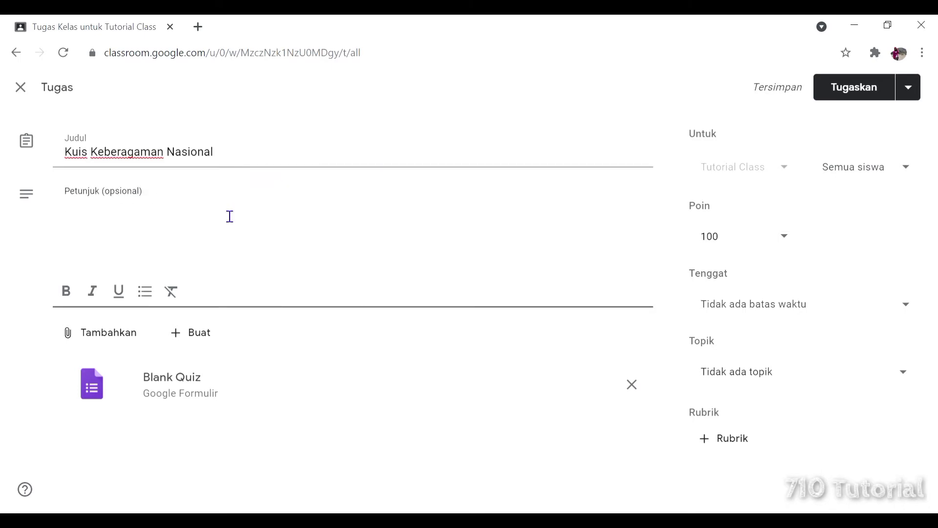
{"action": "type", "text": "1. Isilah "}
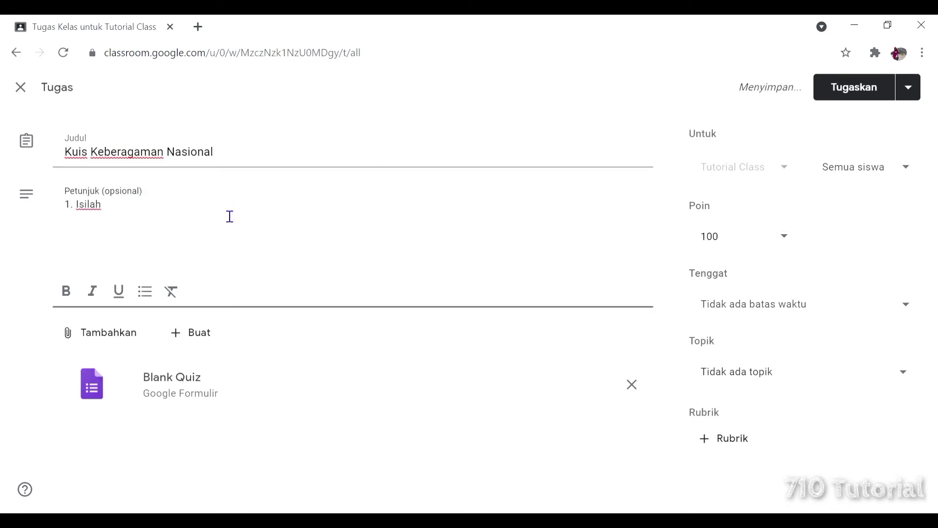
{"action": "type", "text": "formulir di bawah i"}
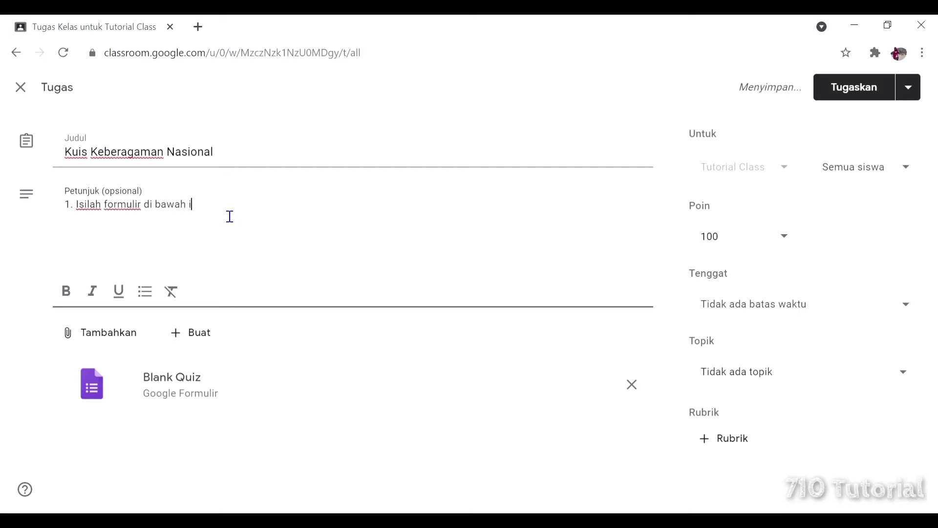
{"action": "type", "text": "ni untuk melengkapi"}
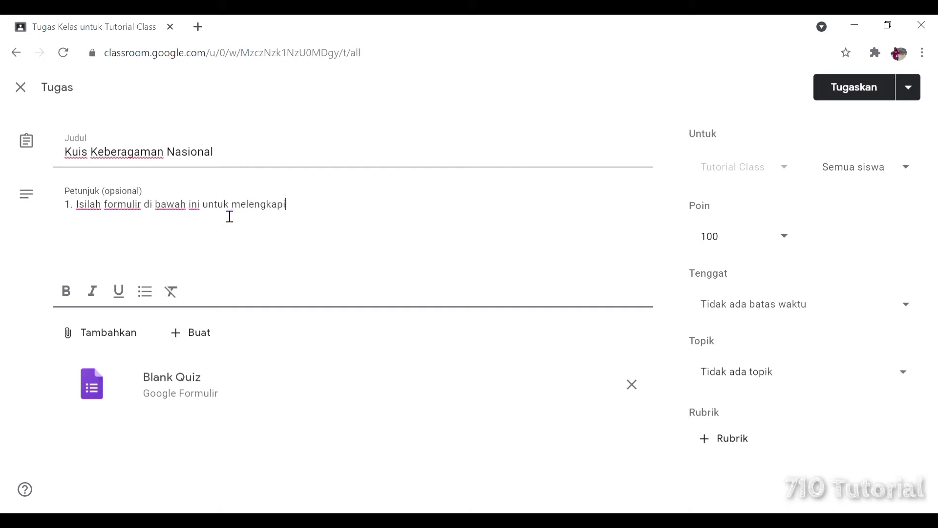
{"action": "type", "text": " tugas ini."}
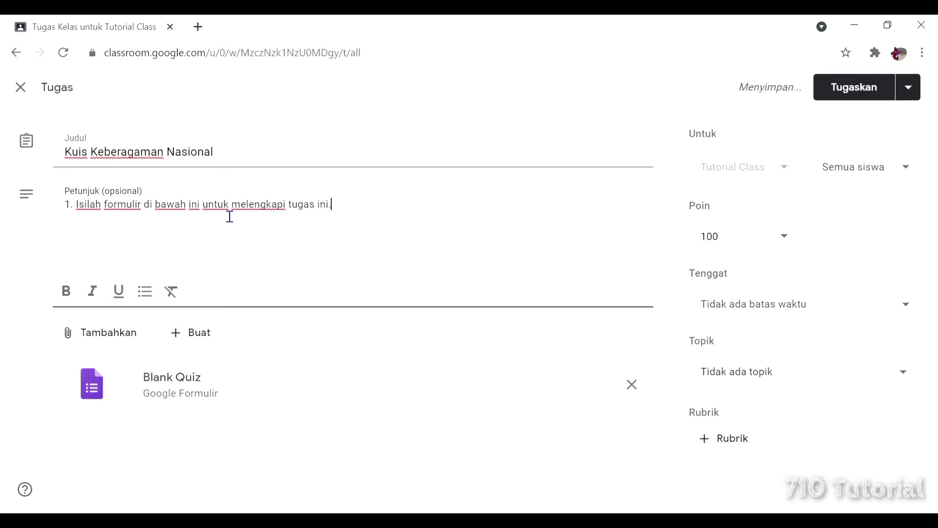
{"action": "key", "text": "Return"}
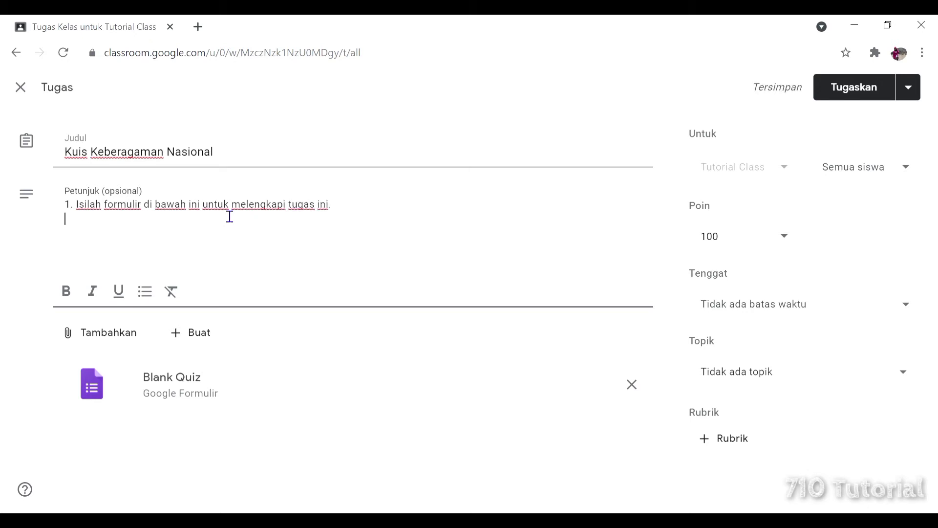
{"action": "type", "text": "2. Jawablah berdasarka"}
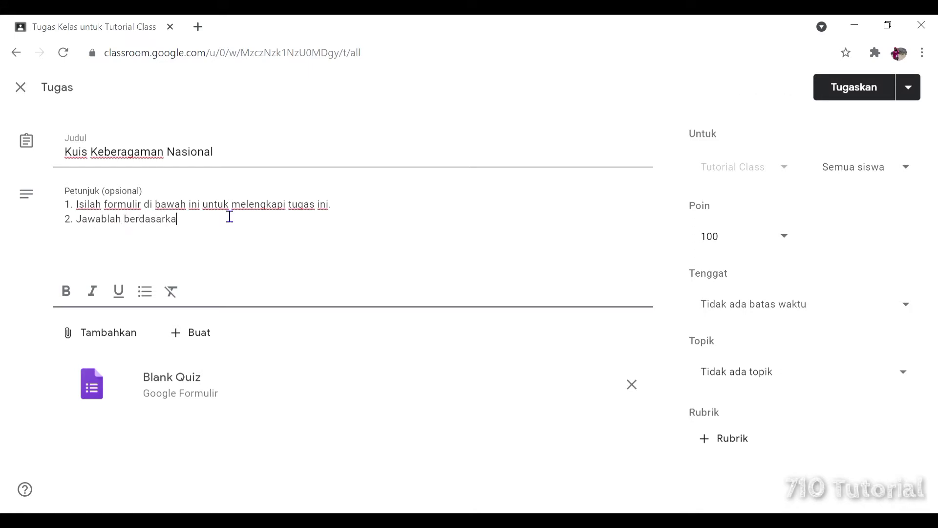
{"action": "type", "text": "n pengamalam an"}
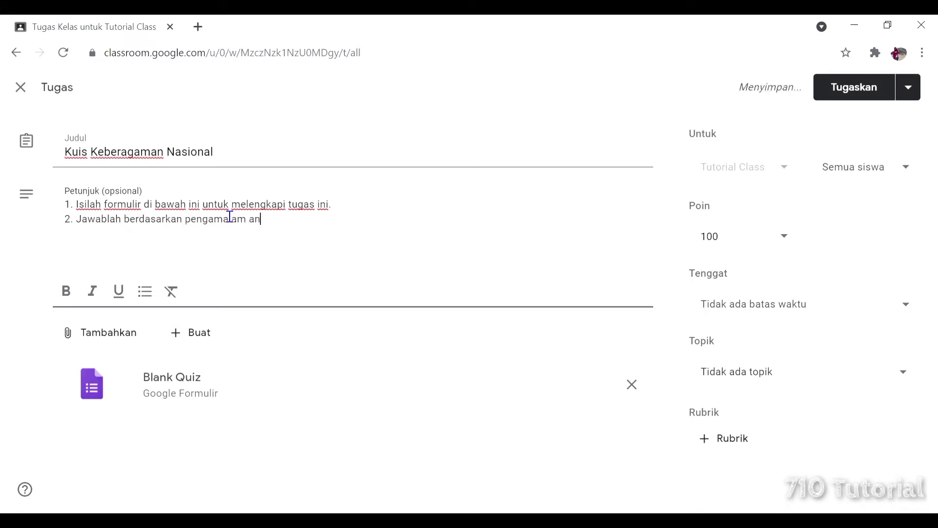
{"action": "key", "text": "BackSpace"}
{"action": "key", "text": "BackSpace"}
{"action": "key", "text": "BackSpace"}
{"action": "key", "text": "BackSpace"}
{"action": "key", "text": "BackSpace"}
{"action": "key", "text": "BackSpace"}
{"action": "key", "text": "BackSpace"}
{"action": "key", "text": "BackSpace"}
{"action": "type", "text": "laman anda "}
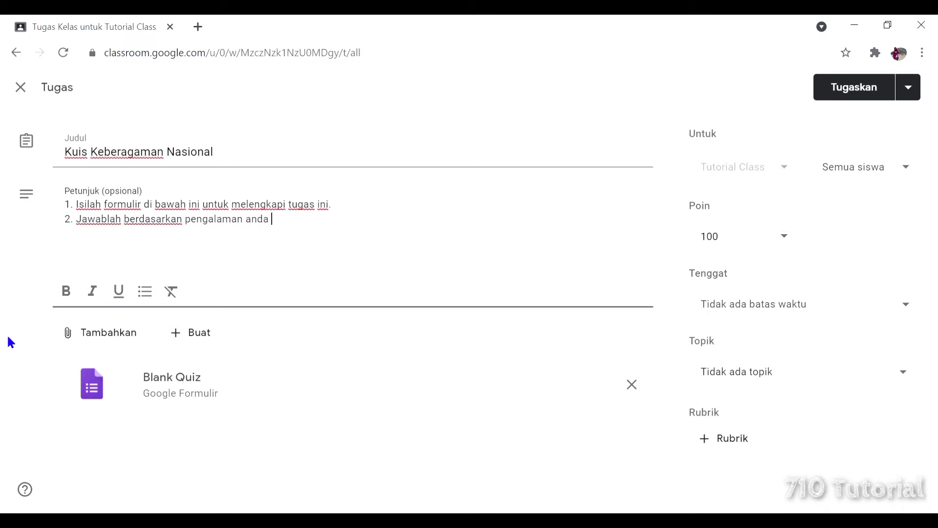
{"action": "type", "text": "sendiri."}
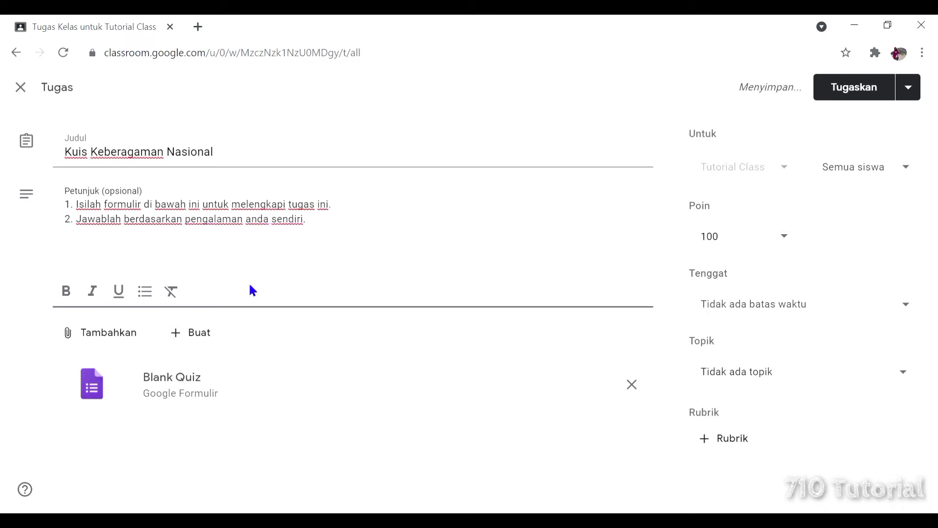
Rename the attached Blank Quiz form to 'Kuis Keberagaman Nasional', copying the assignment title.
{"action": "left_click", "coordinate": [264, 384]}
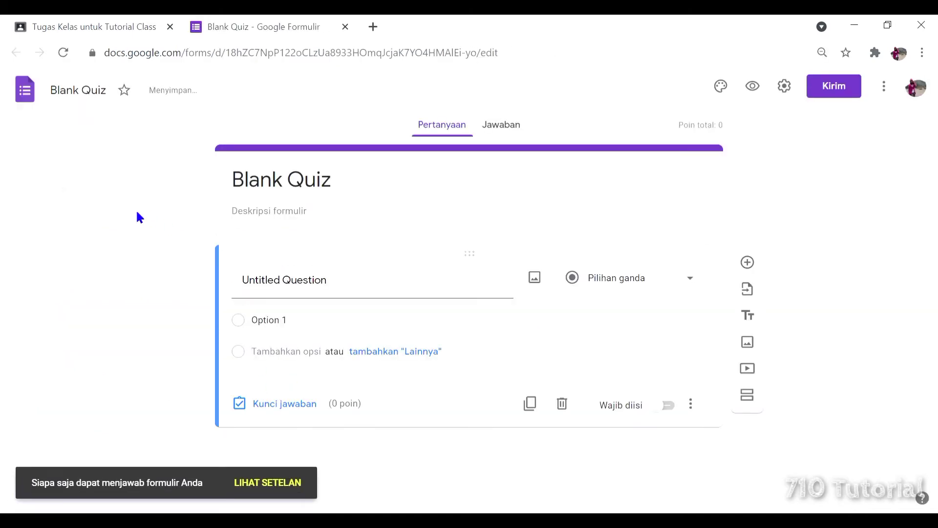
{"action": "left_click", "coordinate": [323, 190]}
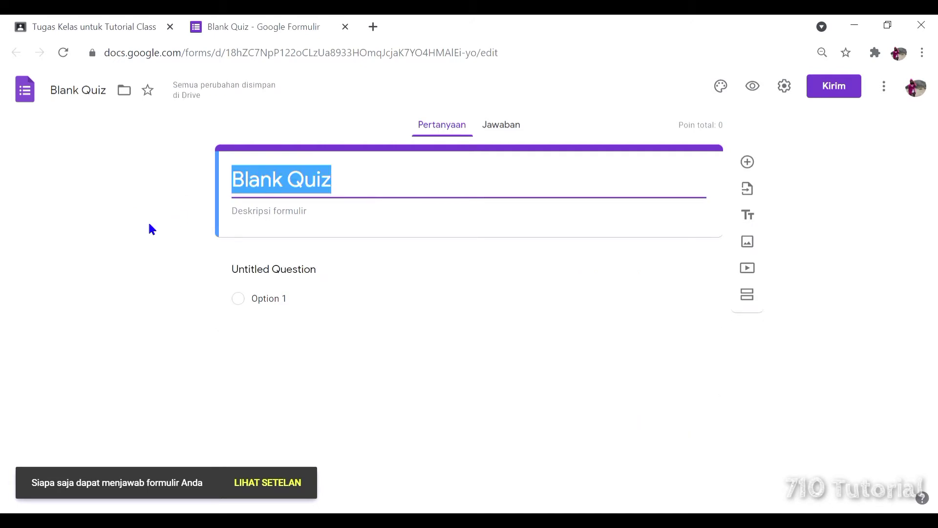
{"action": "left_click", "coordinate": [92, 22]}
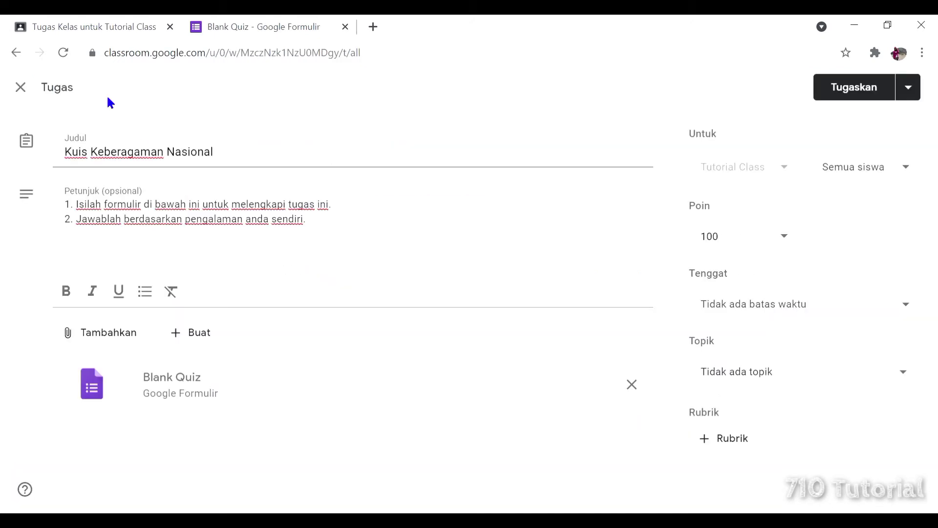
{"action": "left_click_drag", "start_coordinate": [230, 157], "coordinate": [65, 157]}
{"action": "key", "text": "ctrl+c"}
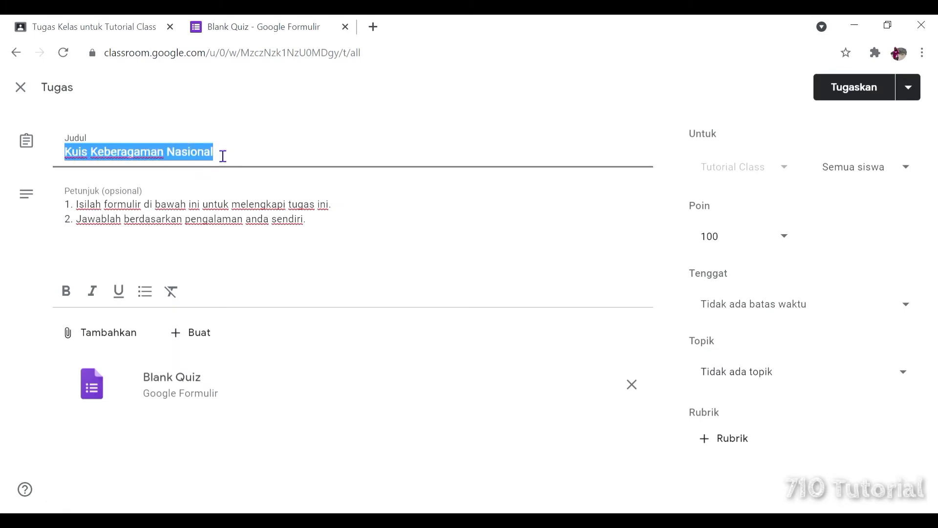
{"action": "left_click", "coordinate": [274, 22]}
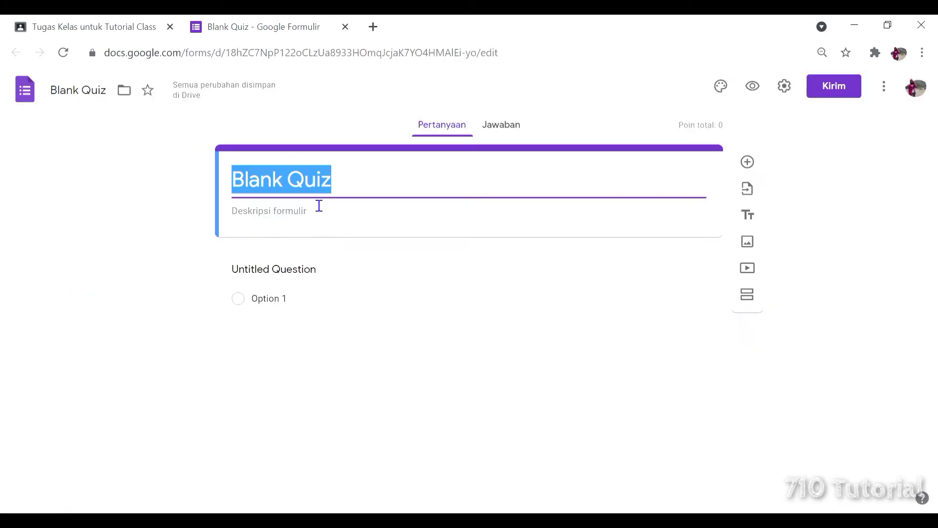
{"action": "key", "text": "ctrl+v"}
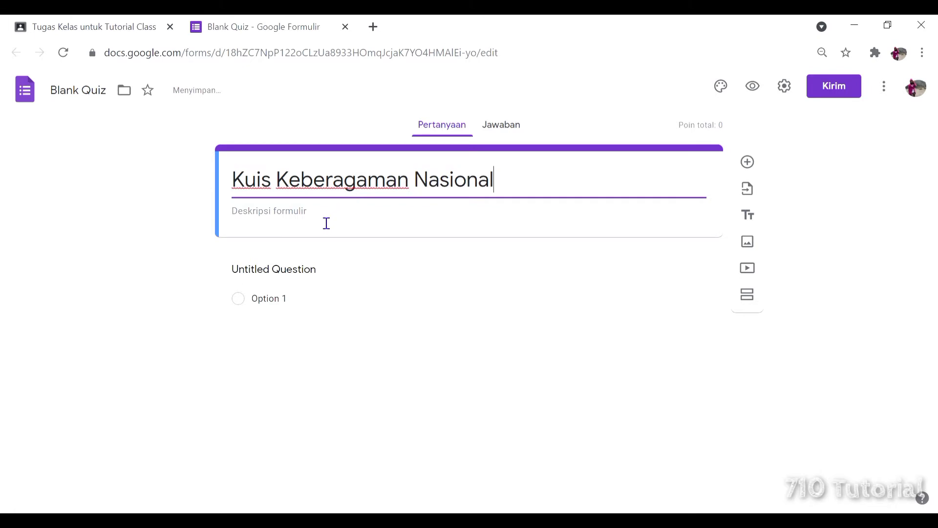
Give the form the description 'Menjawab berdasarkan pengalaman pribadi'.
{"action": "left_click", "coordinate": [325, 219]}
{"action": "type", "text": "Menjaa"}
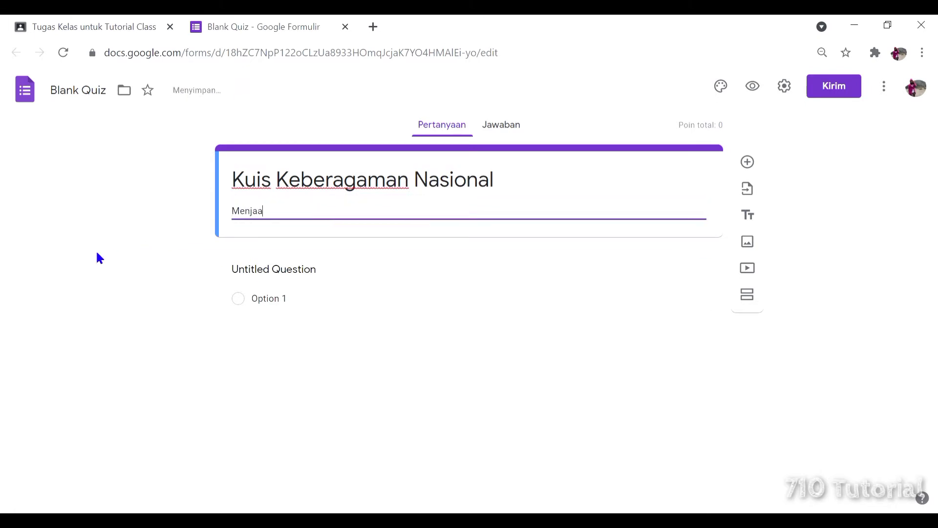
{"action": "key", "text": "BackSpace"}
{"action": "type", "text": "wab berdasarkan pengalaman pribadi"}
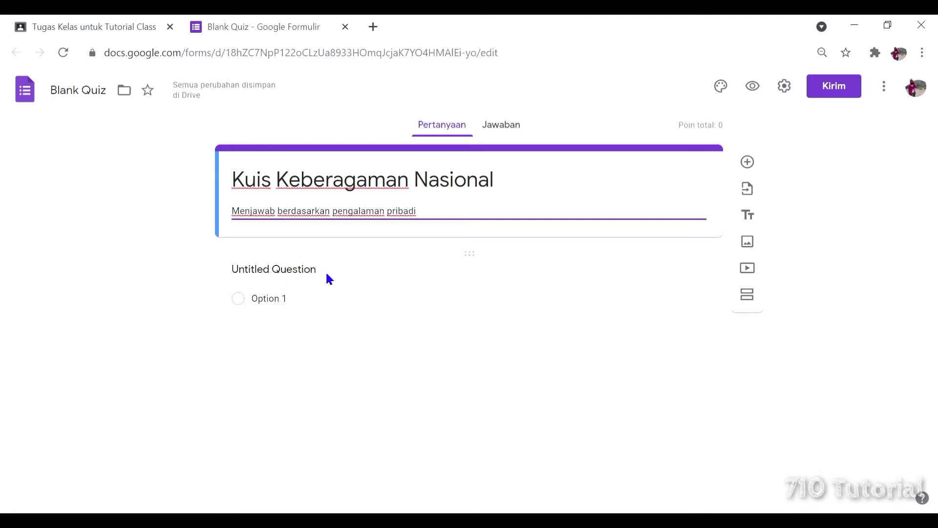
Make question 1 a Pilihan ganda question: 'Sebutkan jumlah provinsi yang ada di Indonesia.'.
{"action": "left_click", "coordinate": [300, 280]}
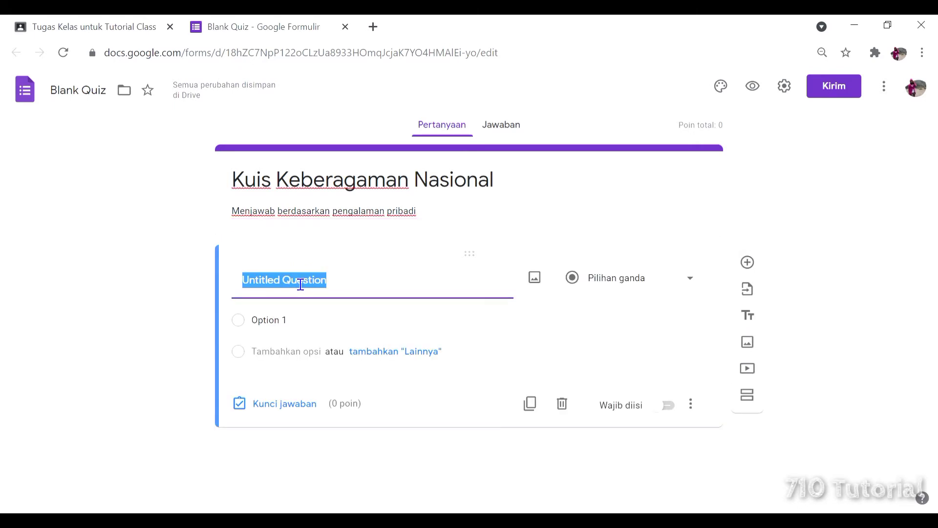
{"action": "left_click", "coordinate": [690, 281]}
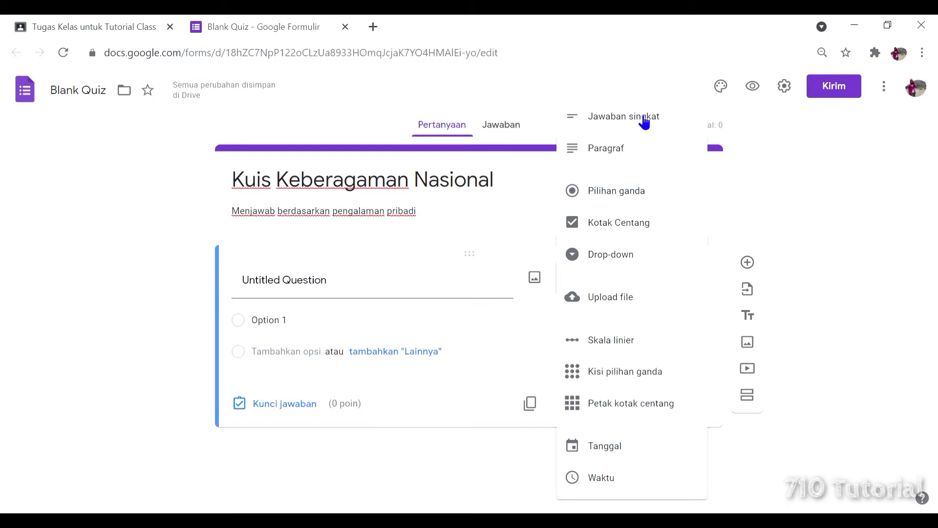
{"action": "left_click", "coordinate": [622, 196]}
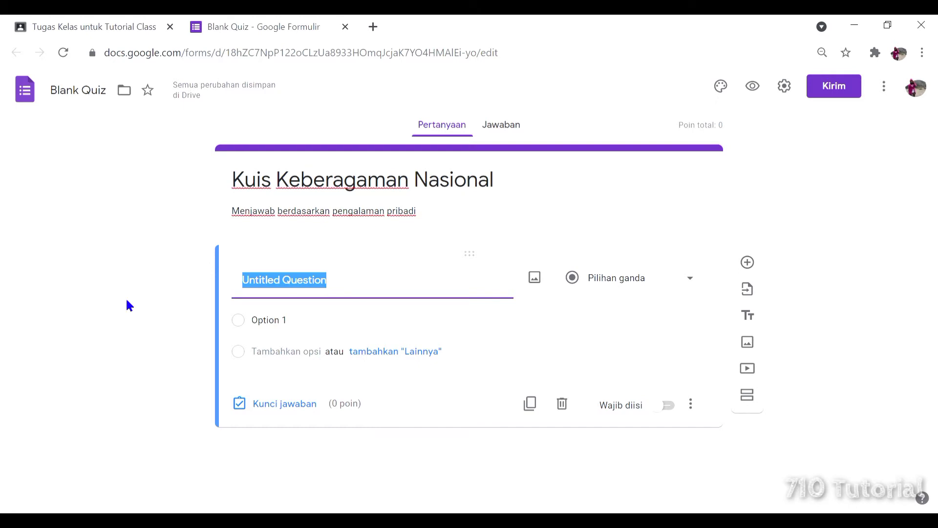
{"action": "type", "text": "Sebutkan juml"}
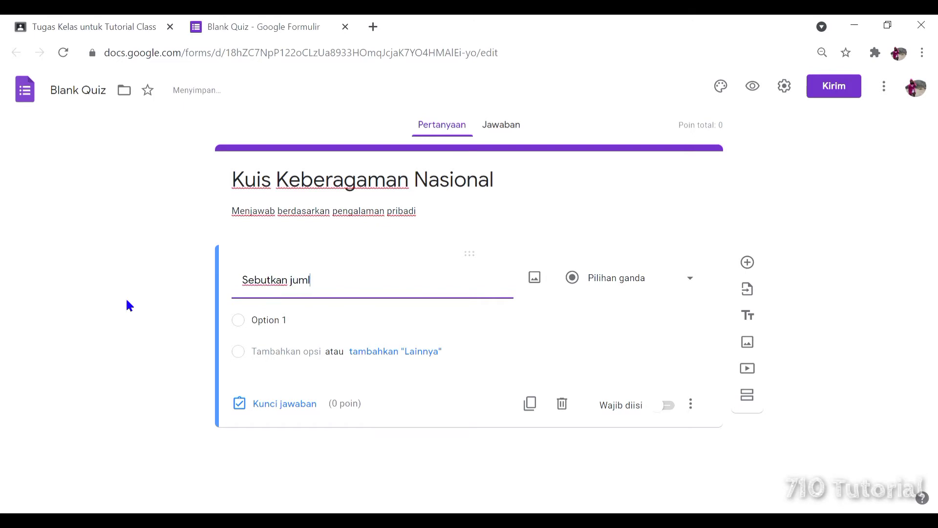
{"action": "type", "text": "ah provinsi yang"}
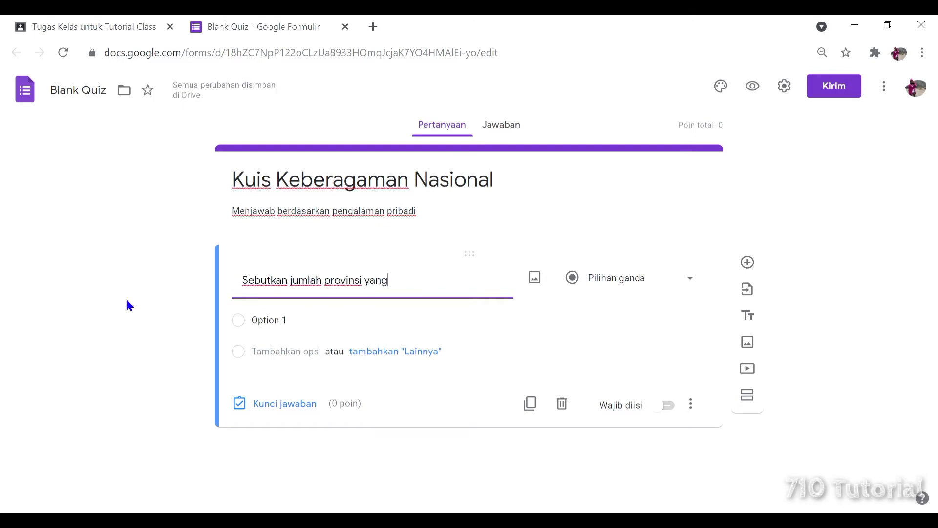
{"action": "type", "text": " ada di Indonesia."}
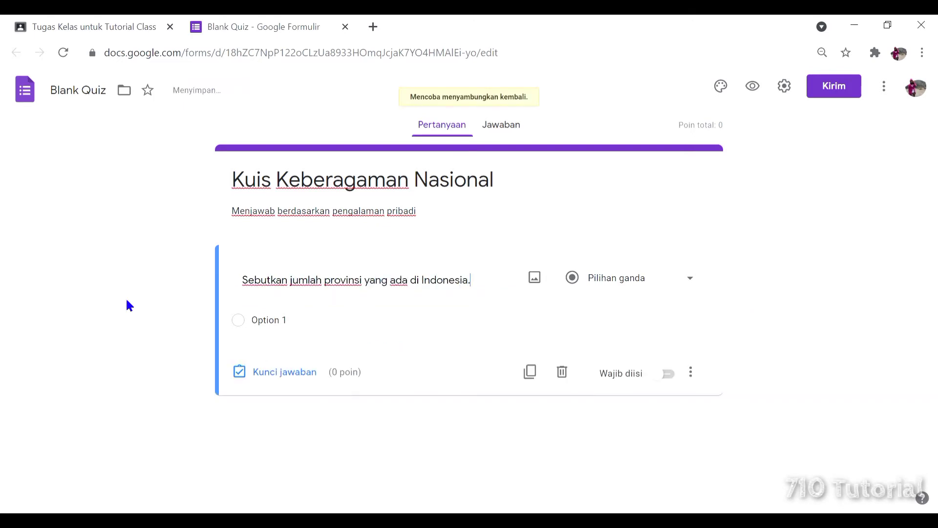
Add answer options 30 provinsi, 32 provinsi, 33 provinsi and 34 provinsi.
{"action": "left_click", "coordinate": [299, 329]}
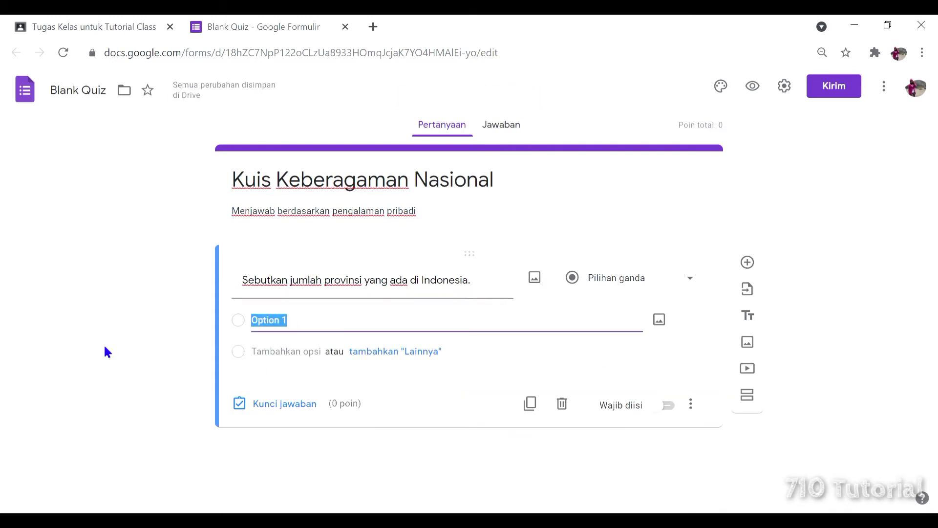
{"action": "type", "text": "30 provinsi"}
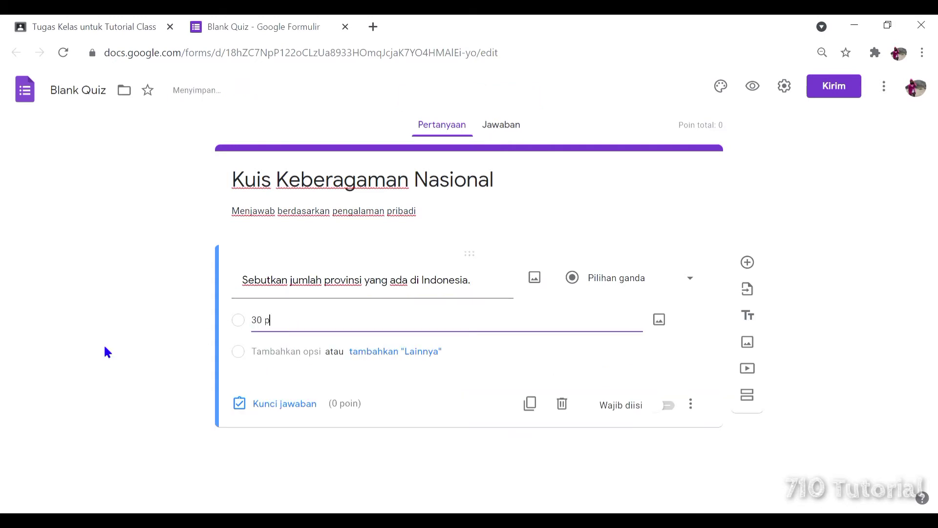
{"action": "left_click", "coordinate": [287, 351]}
{"action": "type", "text": "3"}
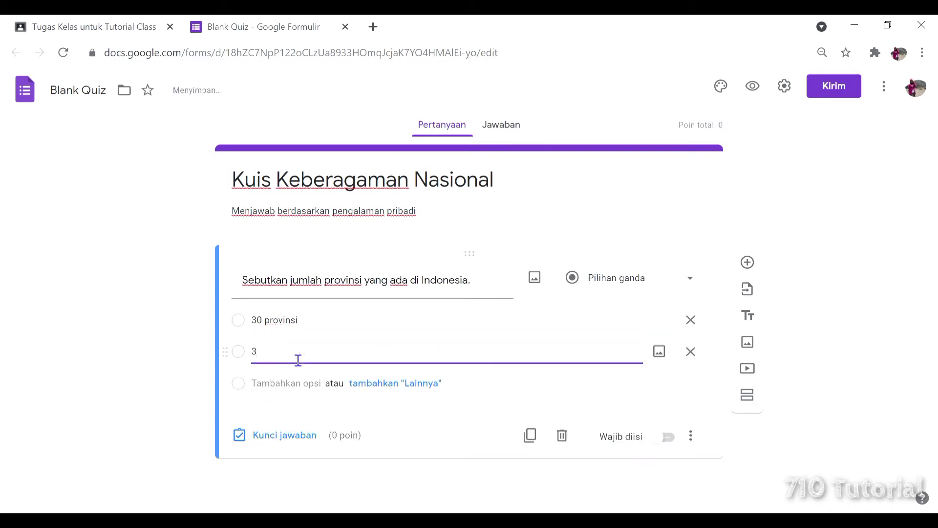
{"action": "type", "text": "2 provinsi"}
{"action": "left_click", "coordinate": [296, 390]}
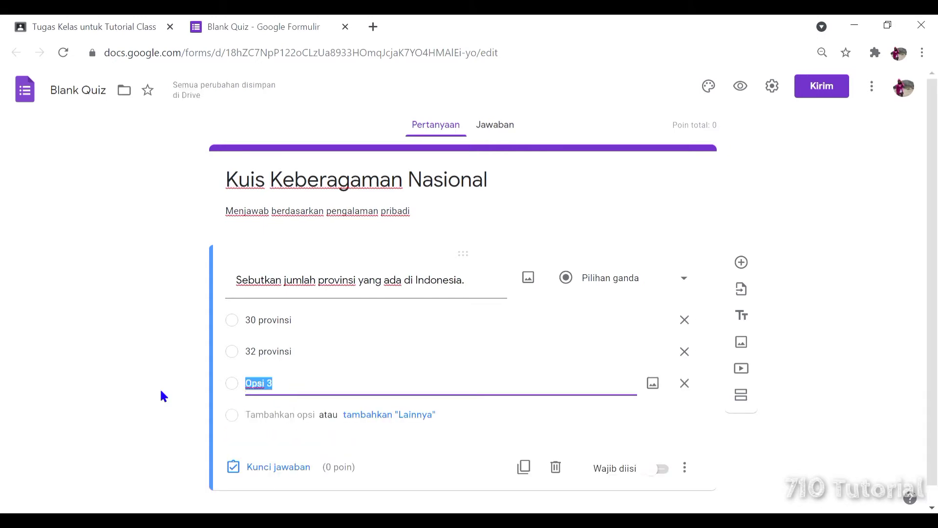
{"action": "type", "text": "33 pro"}
{"action": "key", "text": "BackSpace"}
{"action": "key", "text": "BackSpace"}
{"action": "type", "text": "rovinsi"}
{"action": "left_click", "coordinate": [270, 405]}
{"action": "type", "text": "3"}
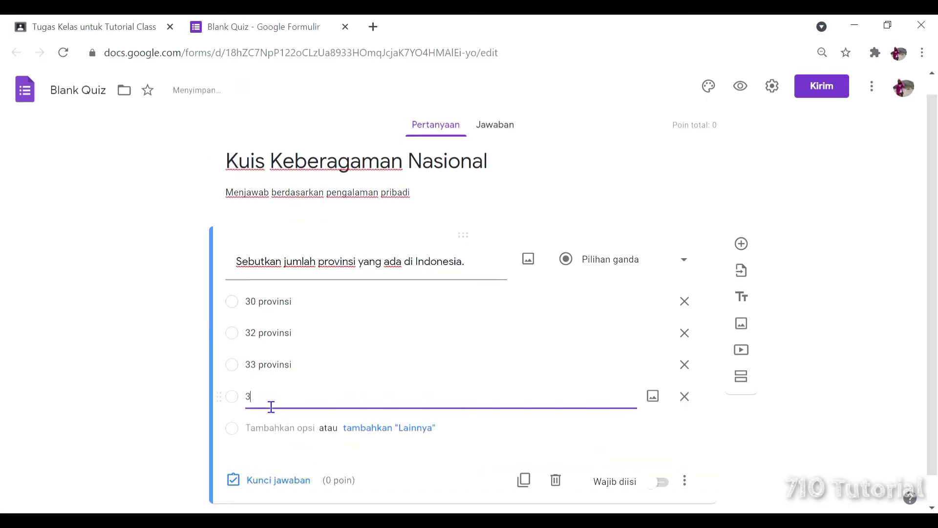
{"action": "type", "text": "4 provinsi"}
{"action": "left_click", "coordinate": [163, 389]}
{"action": "scroll", "coordinate": [161, 383], "scroll_direction": "down", "scroll_amount": 1}
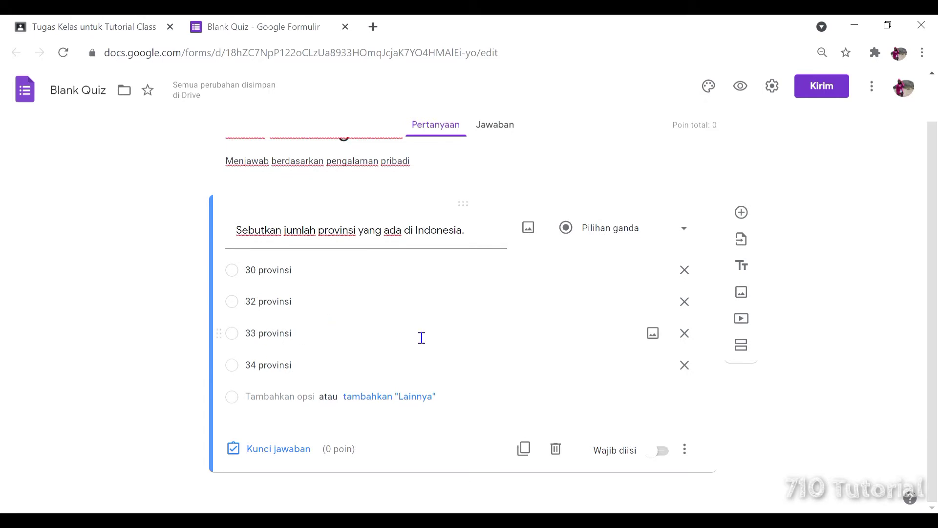
In Kunci jawaban, set the question to 1 point and mark 33 provinsi correct.
{"action": "left_click", "coordinate": [291, 450]}
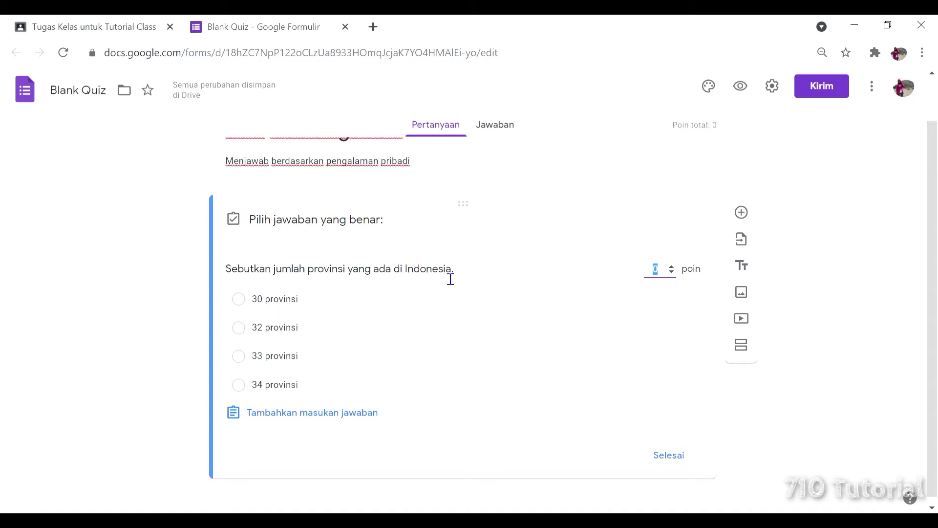
{"action": "type", "text": "1"}
{"action": "type", "text": "0"}
{"action": "key", "text": "BackSpace"}
{"action": "left_click", "coordinate": [246, 358]}
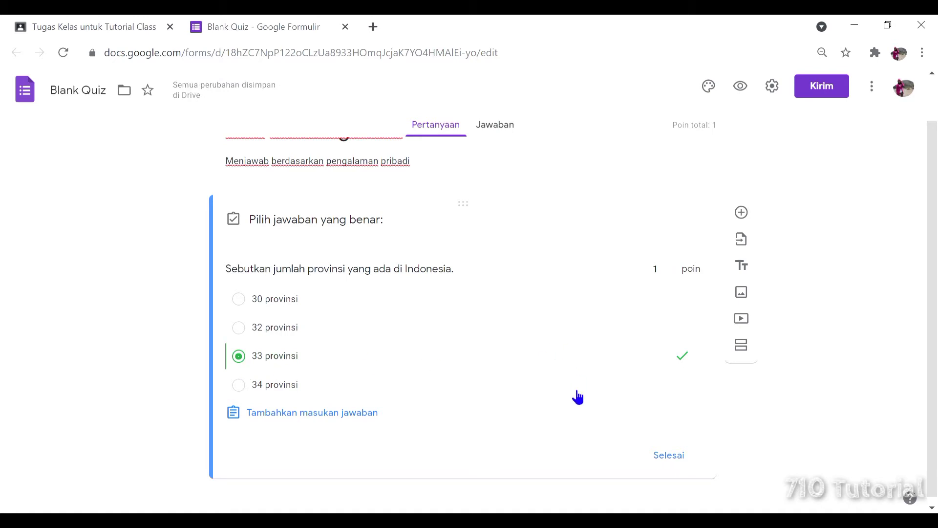
{"action": "scroll", "coordinate": [534, 360], "scroll_direction": "down", "scroll_amount": 1}
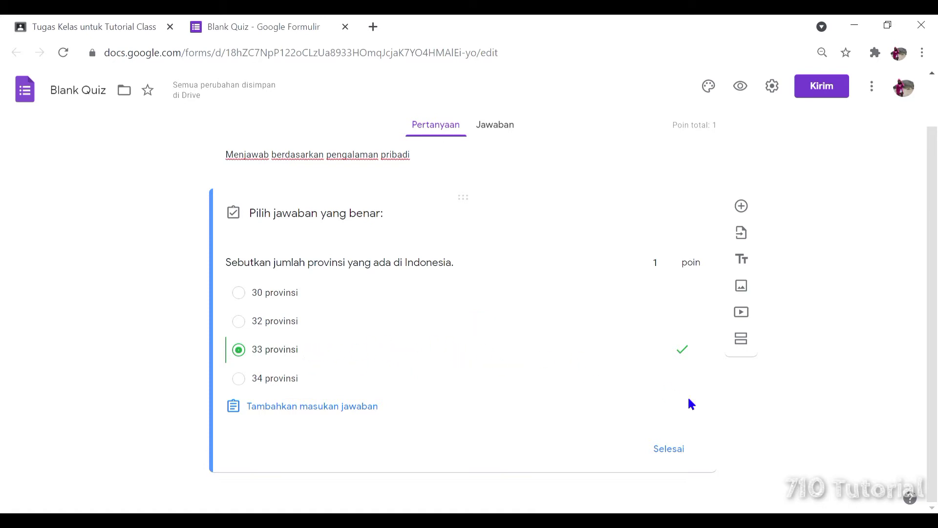
Close the answer key with Selesai and switch on Wajib diisi for the question.
{"action": "left_click", "coordinate": [677, 450]}
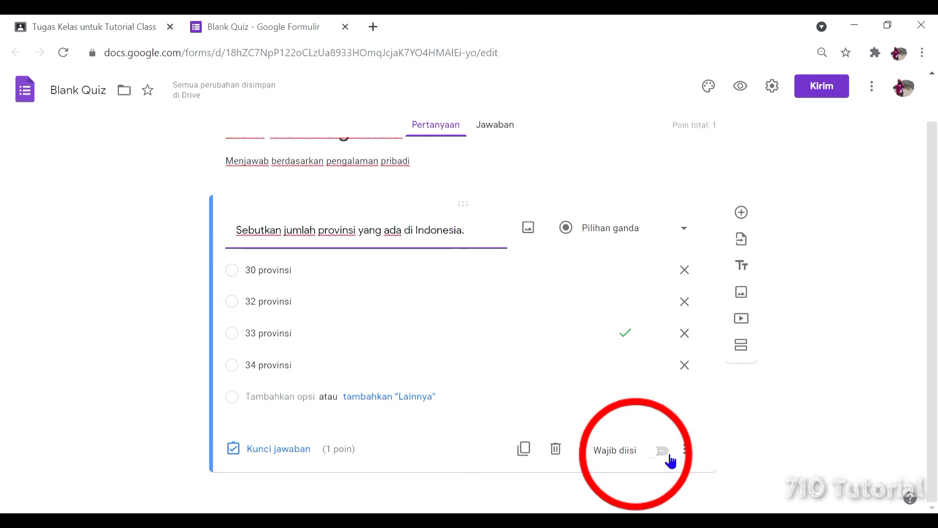
{"action": "left_click", "coordinate": [669, 456]}
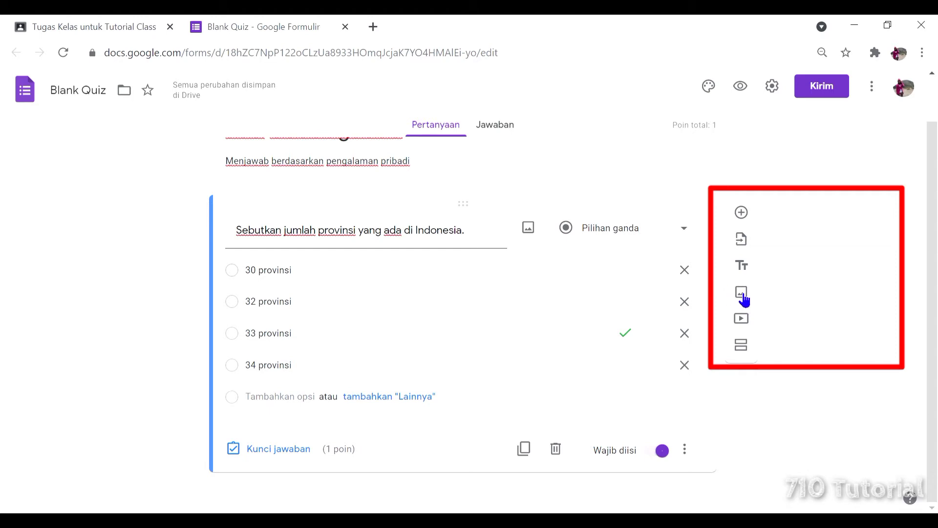
Begin adding an image to the provinces question, browsing the computer for a file.
{"action": "left_click", "coordinate": [529, 228]}
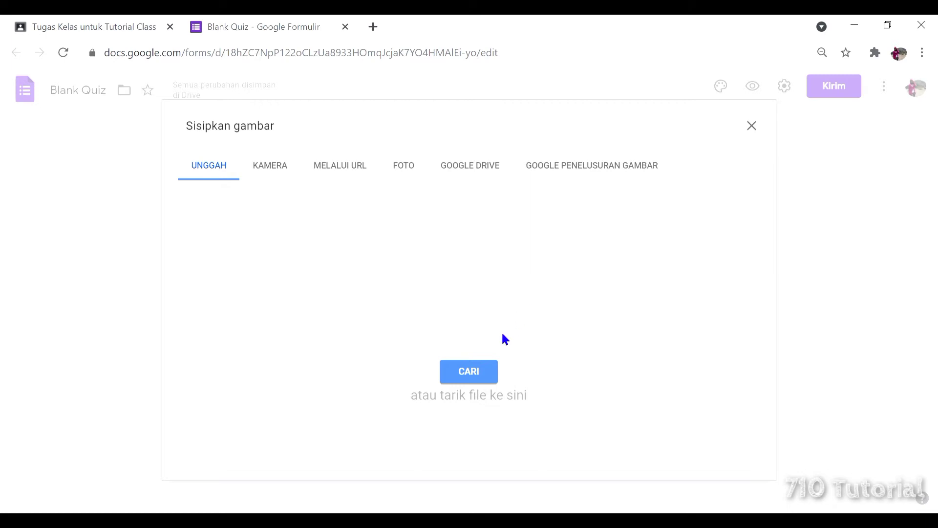
{"action": "left_click", "coordinate": [478, 381]}
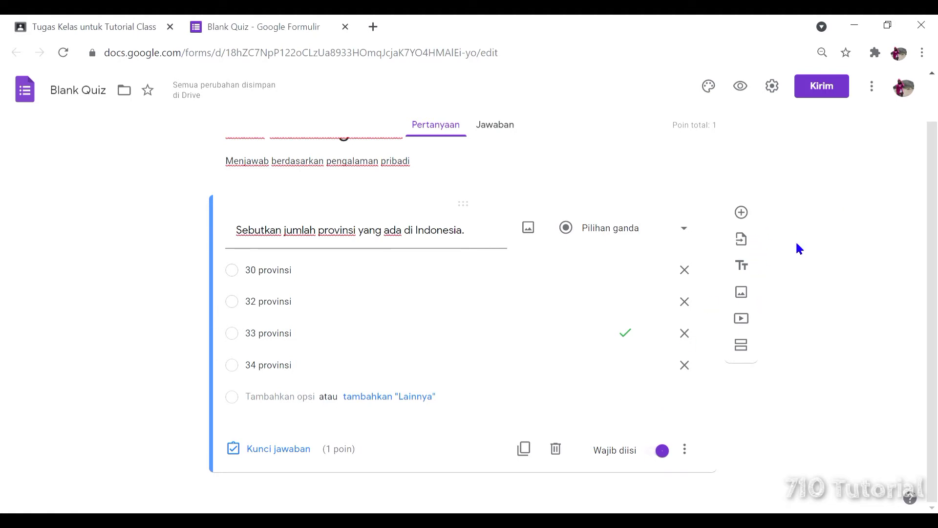
Add a short-answer (Jawaban singkat) question reading 'Ibu kota Jawa Timur adalah...' below the province question.
{"action": "left_click", "coordinate": [755, 214]}
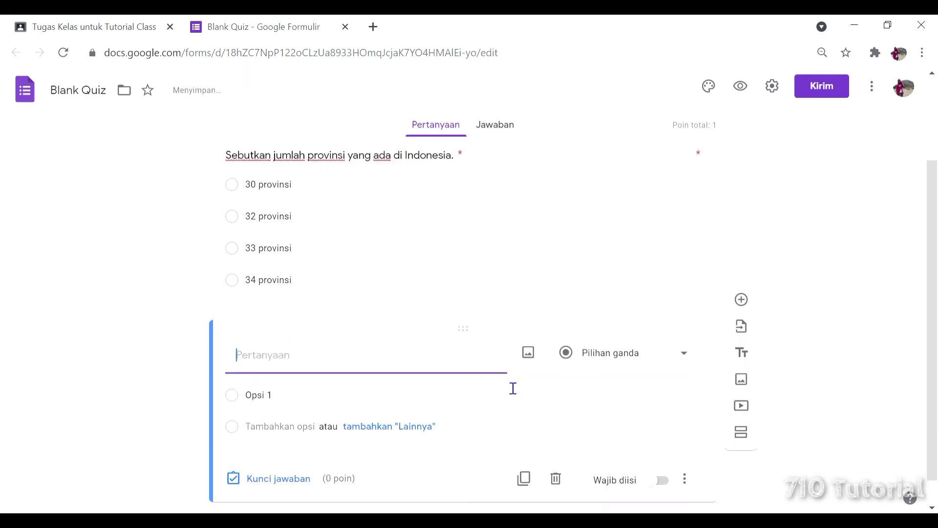
{"action": "scroll", "coordinate": [502, 379], "scroll_direction": "up", "scroll_amount": 2}
{"action": "scroll", "coordinate": [503, 379], "scroll_direction": "down", "scroll_amount": 2}
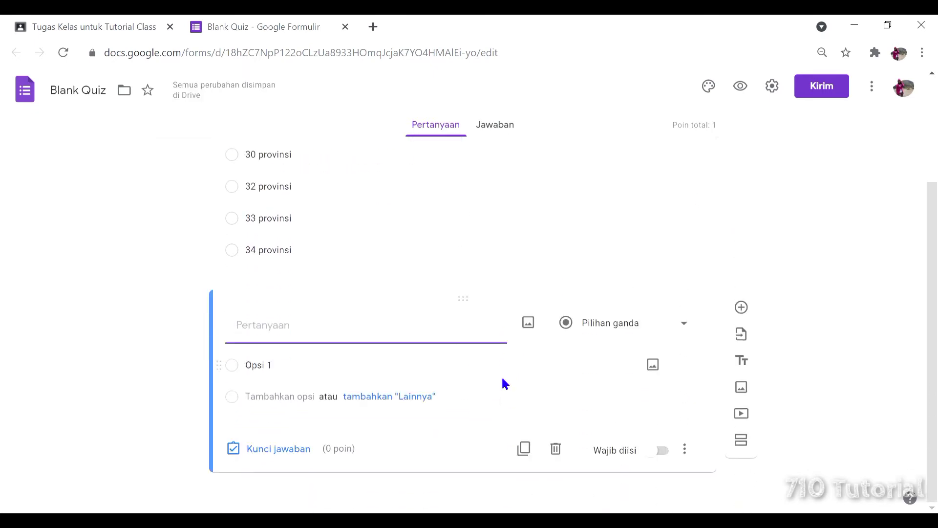
{"action": "scroll", "coordinate": [502, 380], "scroll_direction": "up", "scroll_amount": 2}
{"action": "scroll", "coordinate": [504, 384], "scroll_direction": "down", "scroll_amount": 2}
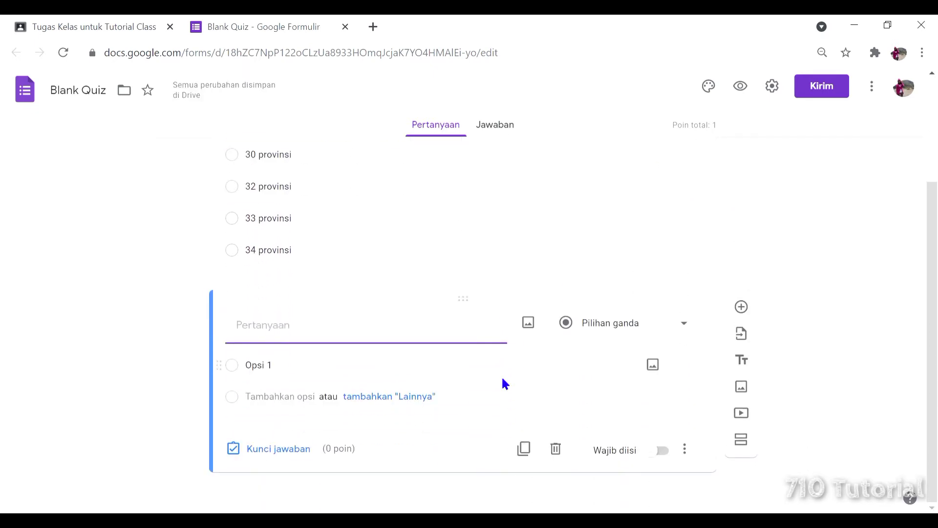
{"action": "left_click", "coordinate": [696, 327]}
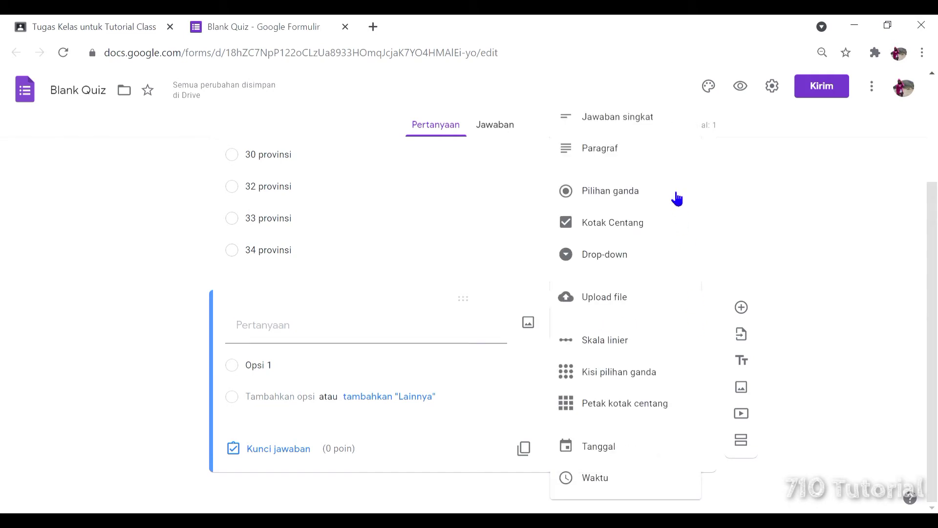
{"action": "left_click", "coordinate": [652, 117]}
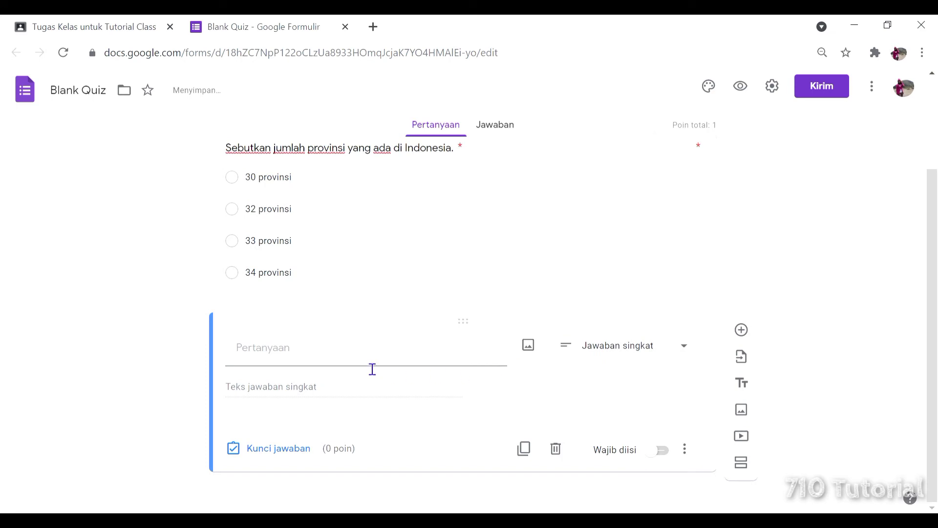
{"action": "left_click", "coordinate": [396, 361]}
{"action": "type", "text": "Ibu kota"}
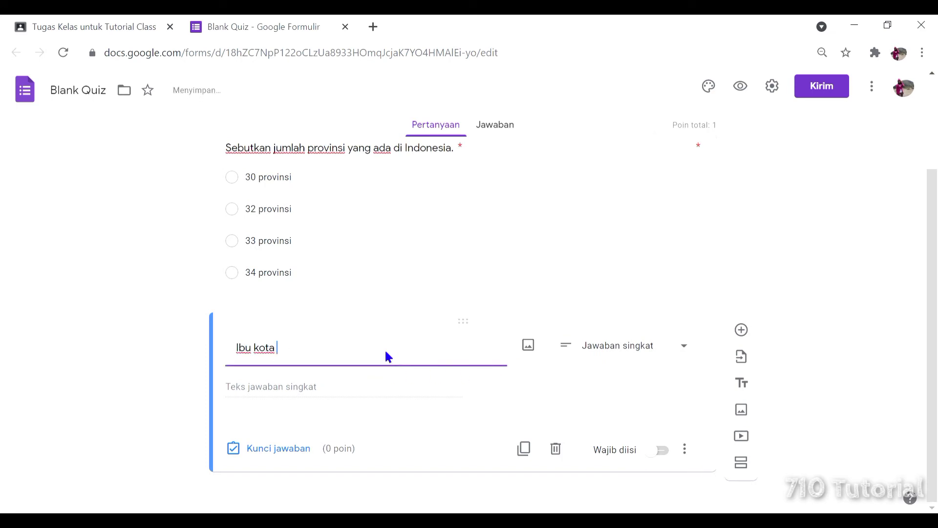
{"action": "type", "text": " Jawa Timur adalah..."}
Give the capital question answer key 'Surabaya.' worth 1 point and mark it required.
{"action": "left_click", "coordinate": [287, 448]}
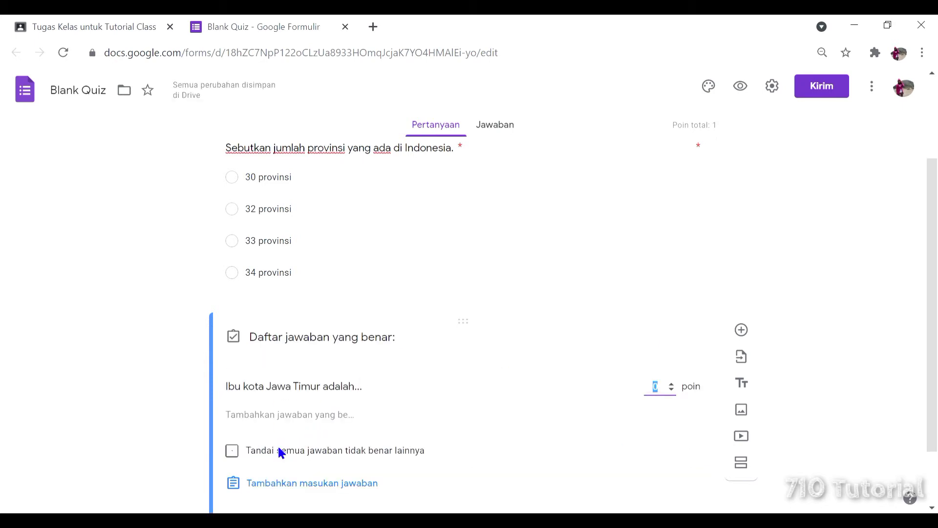
{"action": "left_click", "coordinate": [315, 414]}
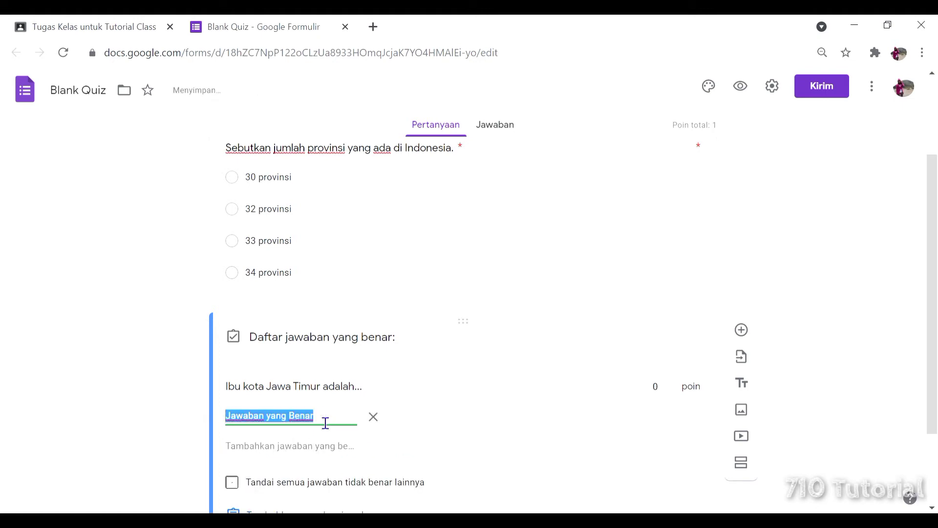
{"action": "type", "text": "Surabaya"}
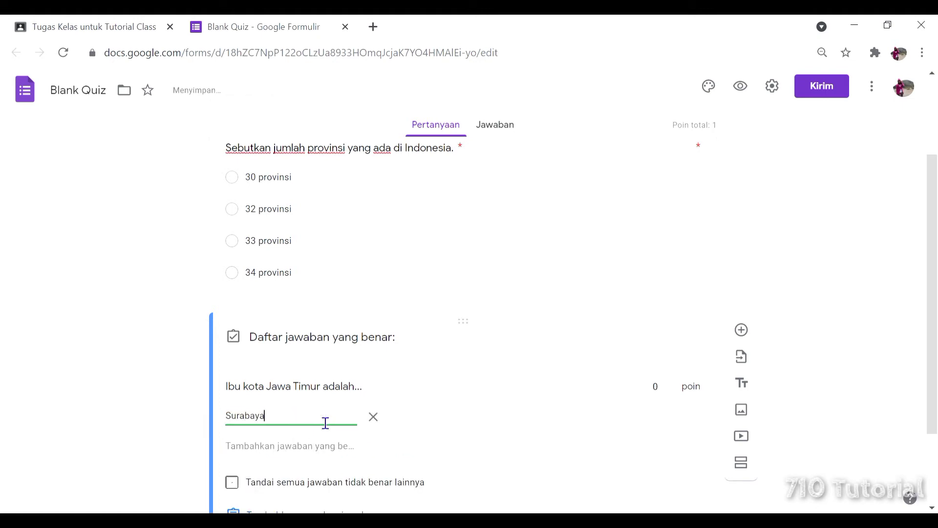
{"action": "type", "text": "."}
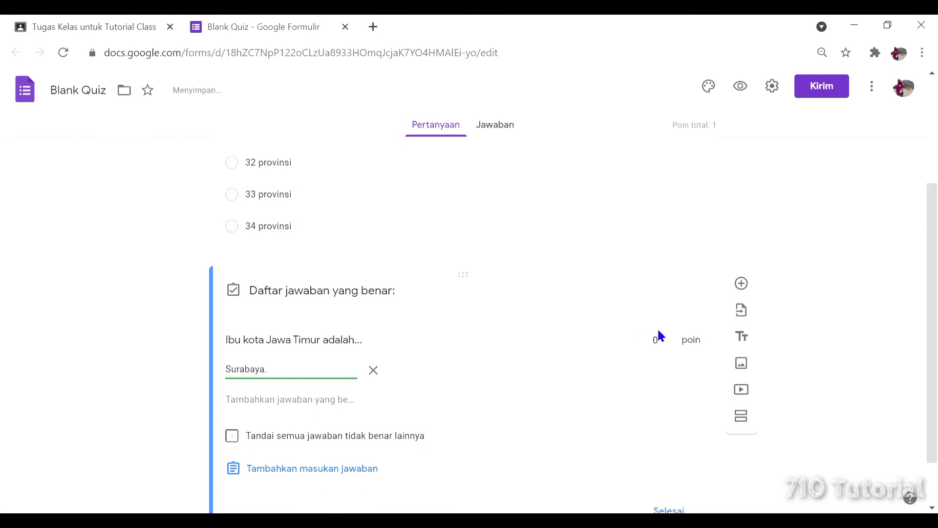
{"action": "left_click", "coordinate": [673, 338]}
{"action": "left_click", "coordinate": [195, 409]}
{"action": "scroll", "coordinate": [194, 409], "scroll_direction": "down", "scroll_amount": 2}
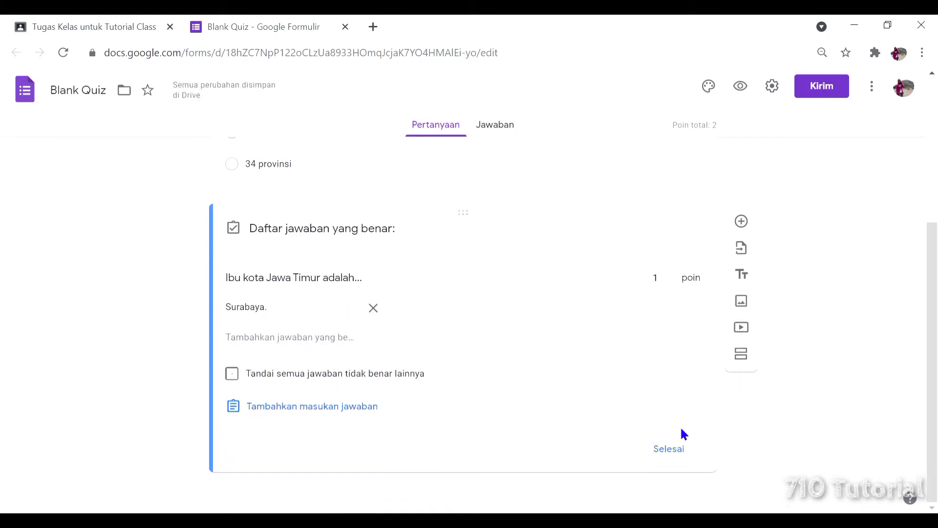
{"action": "left_click", "coordinate": [681, 447]}
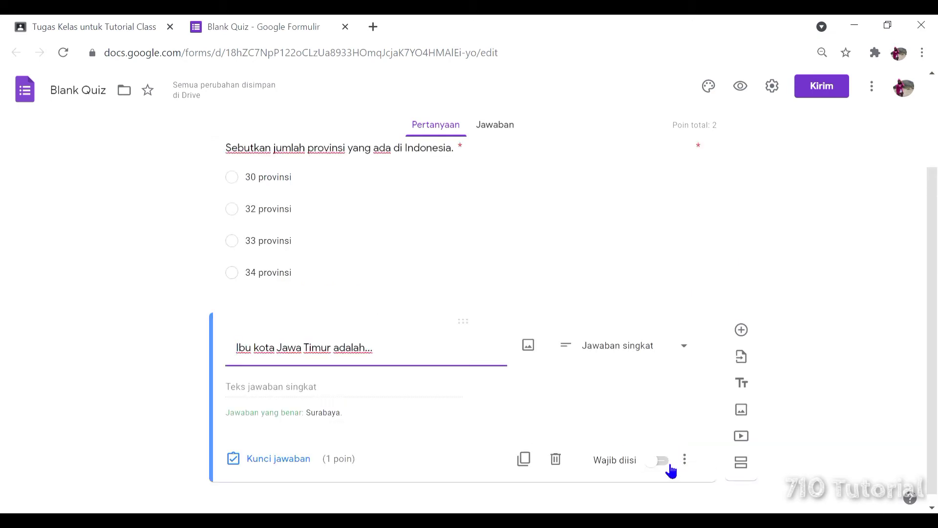
{"action": "left_click", "coordinate": [666, 463]}
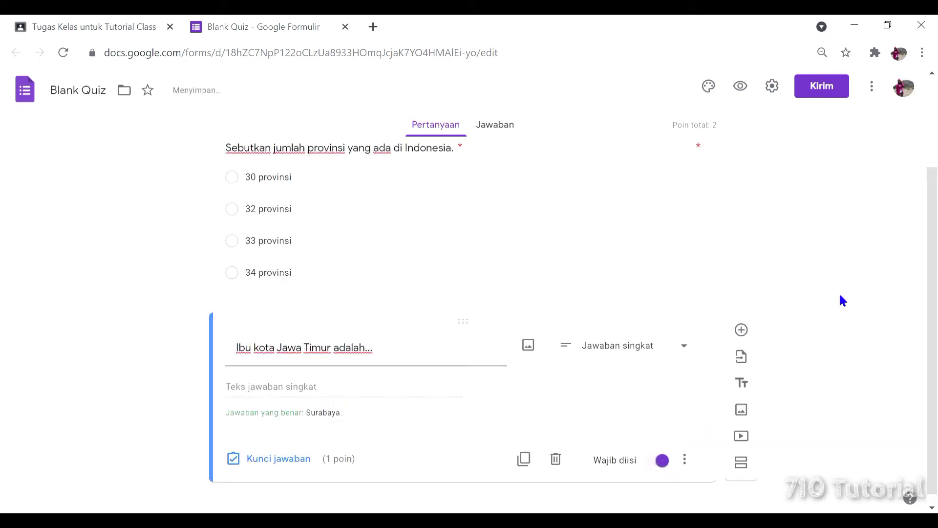
{"action": "scroll", "coordinate": [366, 335], "scroll_direction": "up", "scroll_amount": 3}
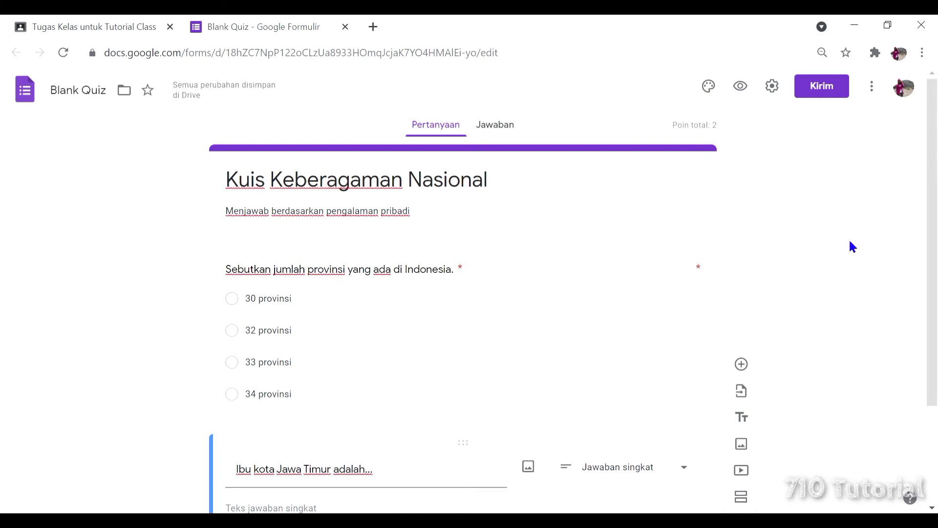
In the form's Umum settings, turn on Kumpulkan email and limit respondents to 1 response.
{"action": "left_click", "coordinate": [774, 86]}
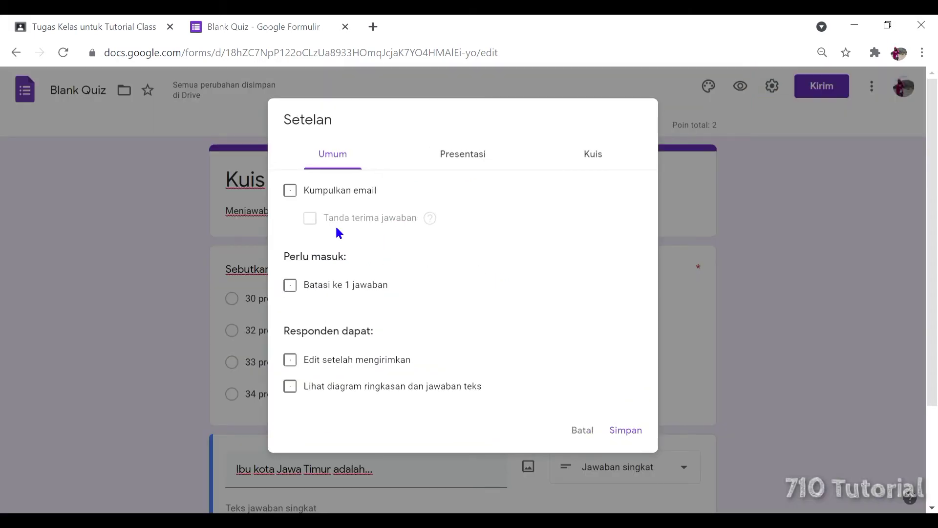
{"action": "mouse_move", "coordinate": [429, 219]}
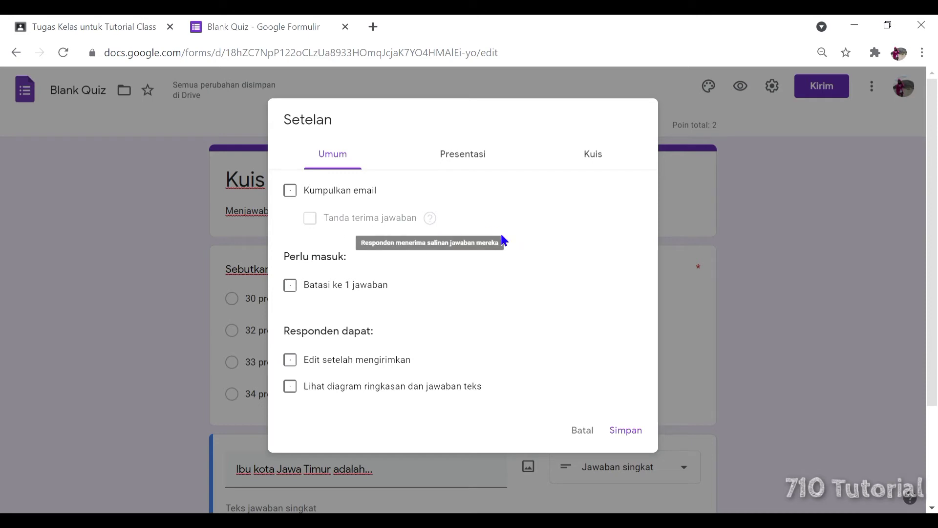
{"action": "left_click", "coordinate": [299, 197]}
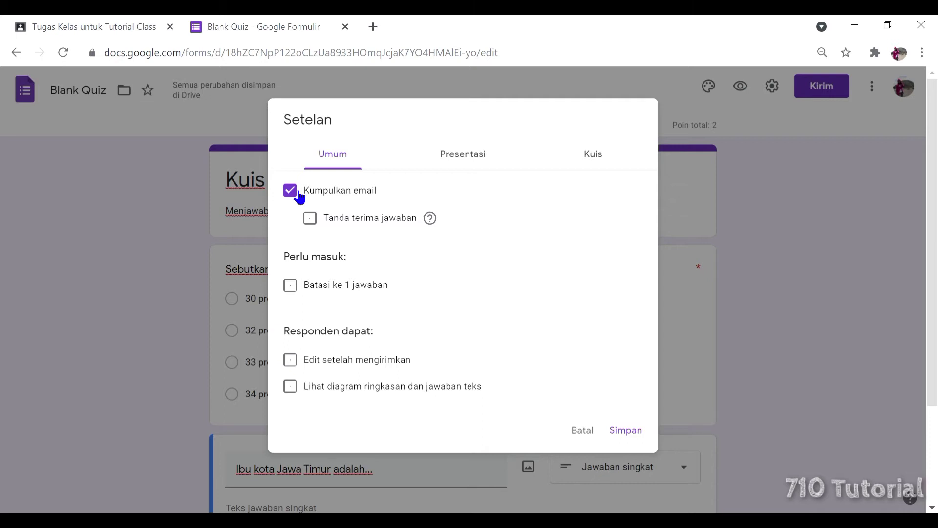
{"action": "left_click", "coordinate": [298, 195]}
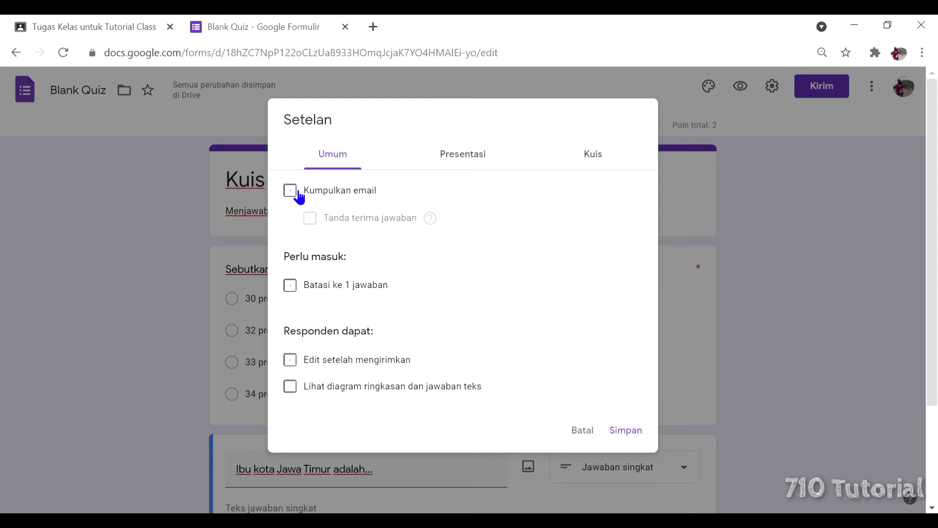
{"action": "left_click", "coordinate": [298, 192]}
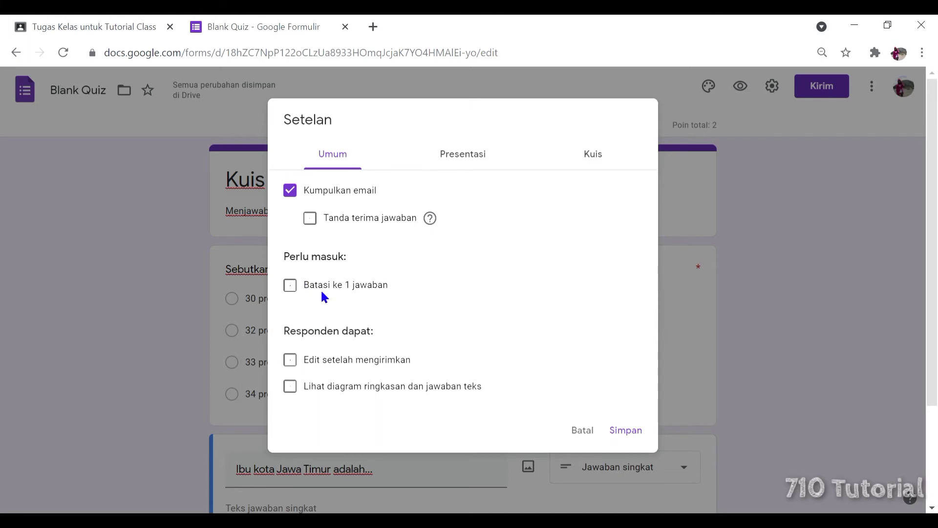
{"action": "left_click", "coordinate": [299, 286]}
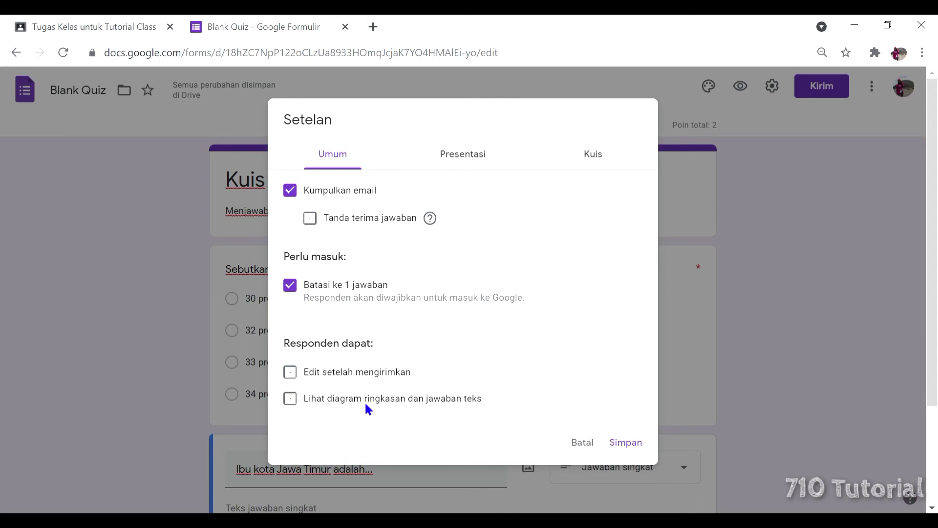
{"action": "scroll", "coordinate": [493, 361], "scroll_direction": "down", "scroll_amount": 1}
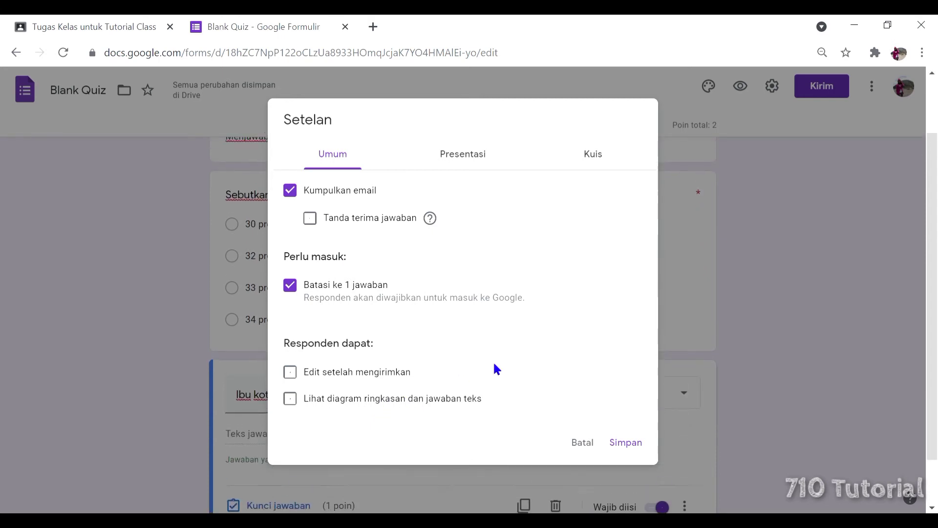
{"action": "left_click", "coordinate": [465, 152]}
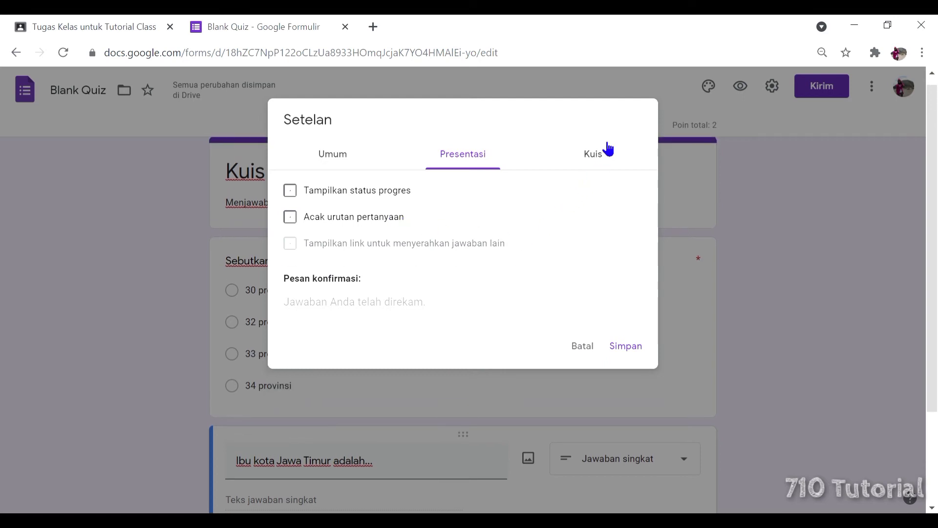
On the Kuis settings tab, set Rilis nilai to 'Nanti, setelah peninjauan manual'.
{"action": "left_click", "coordinate": [606, 151]}
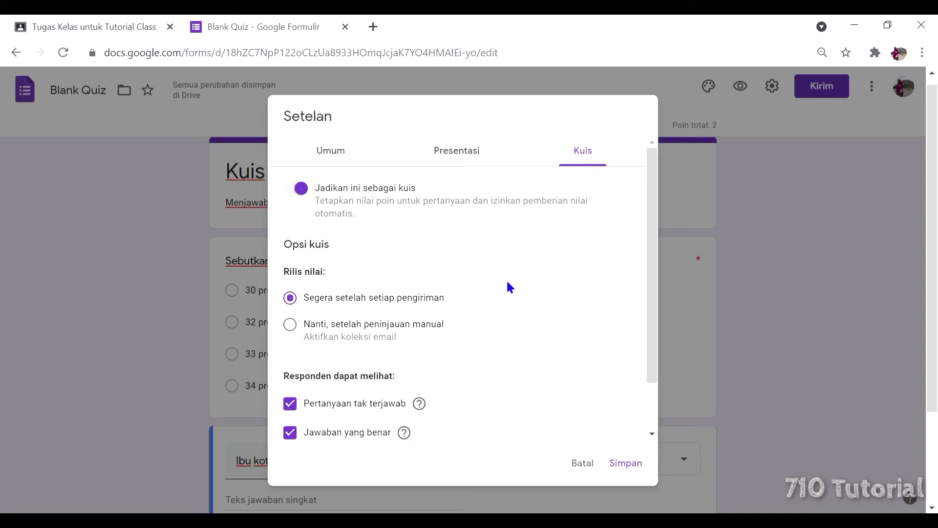
{"action": "left_click", "coordinate": [292, 325]}
Save the settings and check that the form now starts with a required Email field.
{"action": "left_click", "coordinate": [625, 463]}
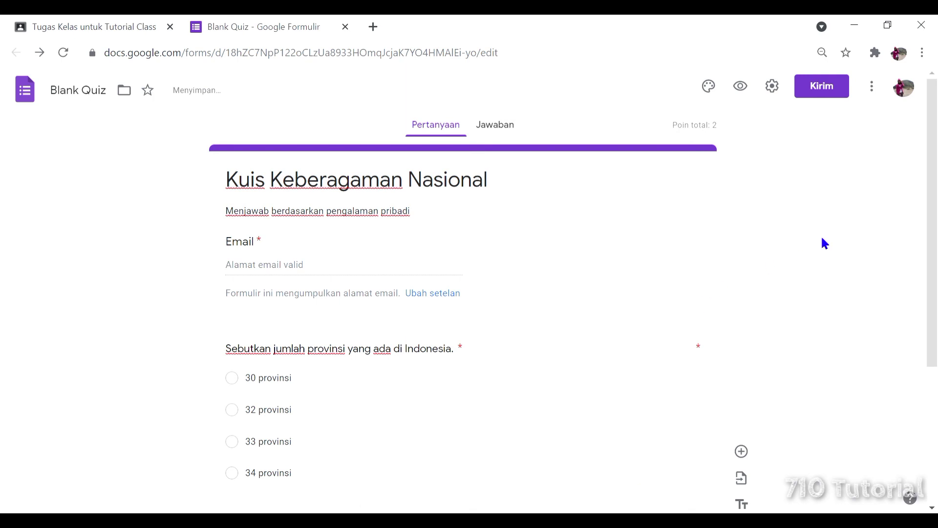
{"action": "scroll", "coordinate": [606, 301], "scroll_direction": "down", "scroll_amount": 2}
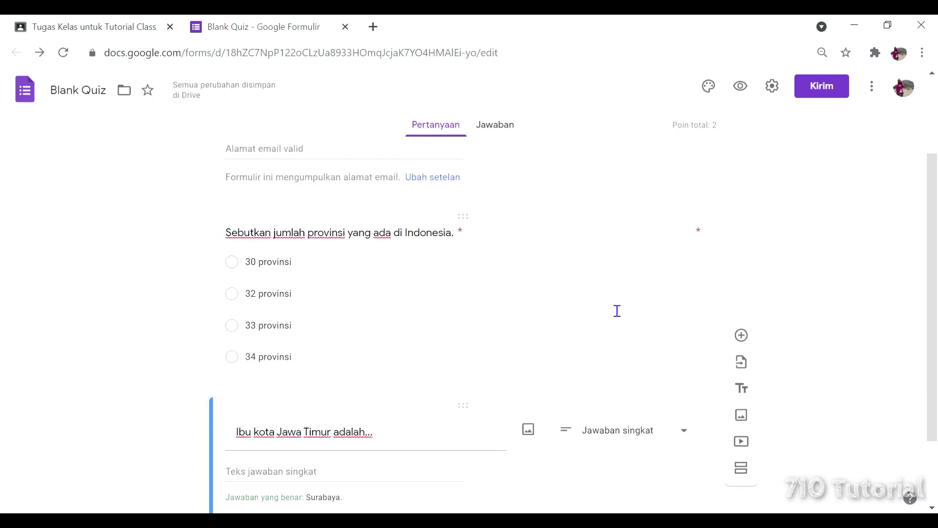
{"action": "scroll", "coordinate": [617, 311], "scroll_direction": "up", "scroll_amount": 2}
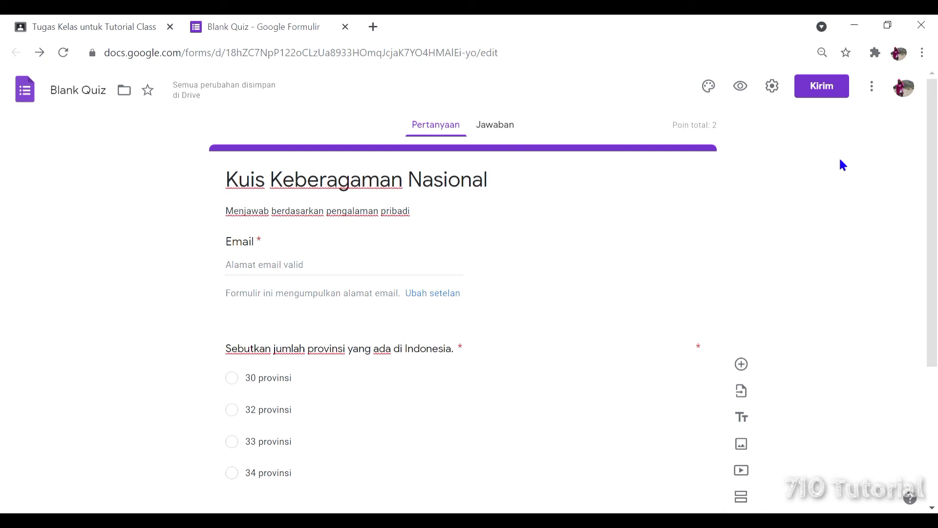
Add the collaborator's e-mail as an Editor on the quiz form and send the invitation.
{"action": "left_click", "coordinate": [880, 88]}
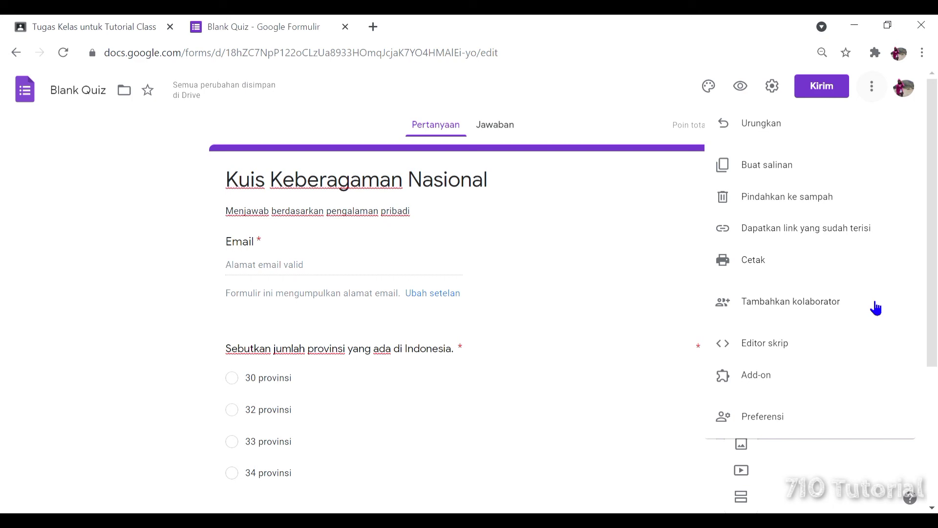
{"action": "left_click", "coordinate": [855, 308]}
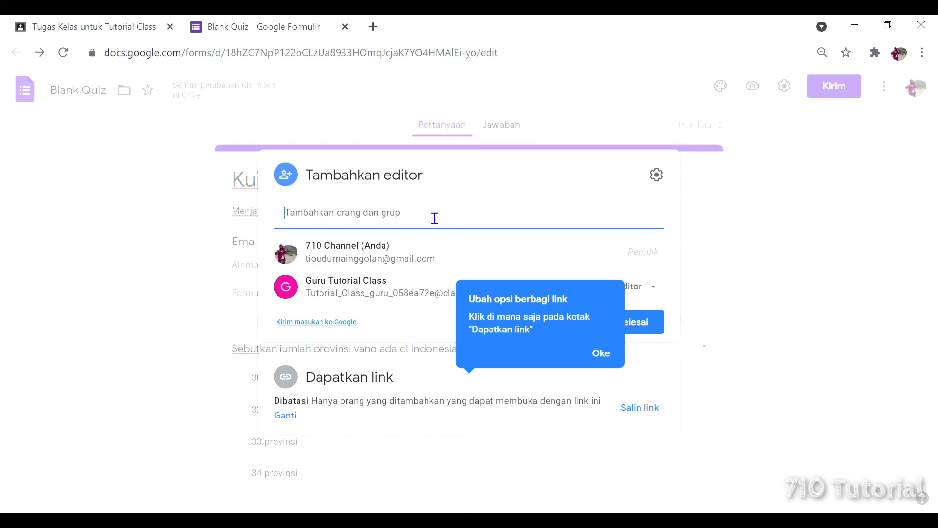
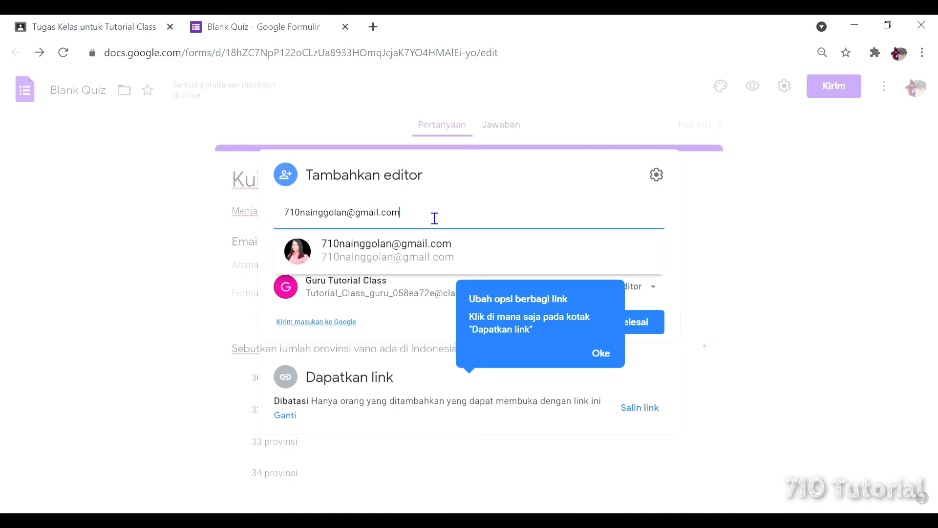
{"action": "mouse_move", "coordinate": [491, 254]}
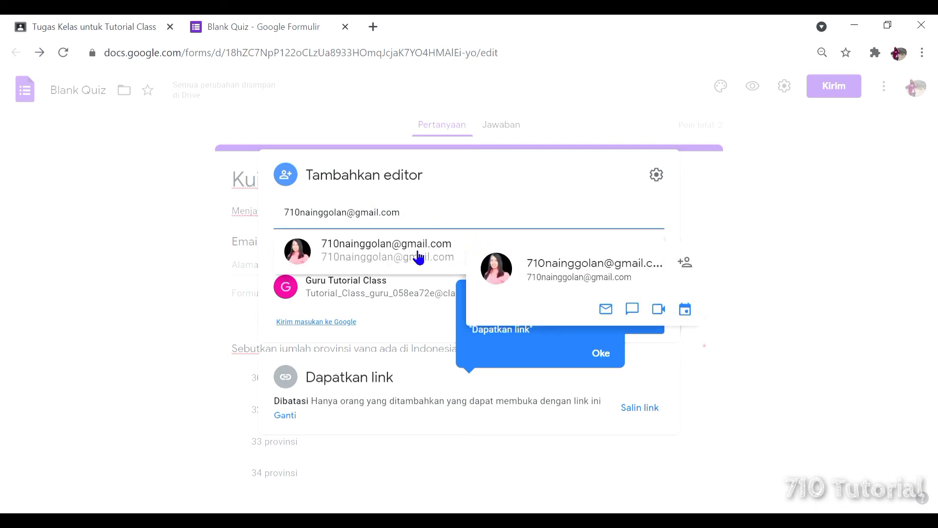
{"action": "left_click", "coordinate": [370, 259]}
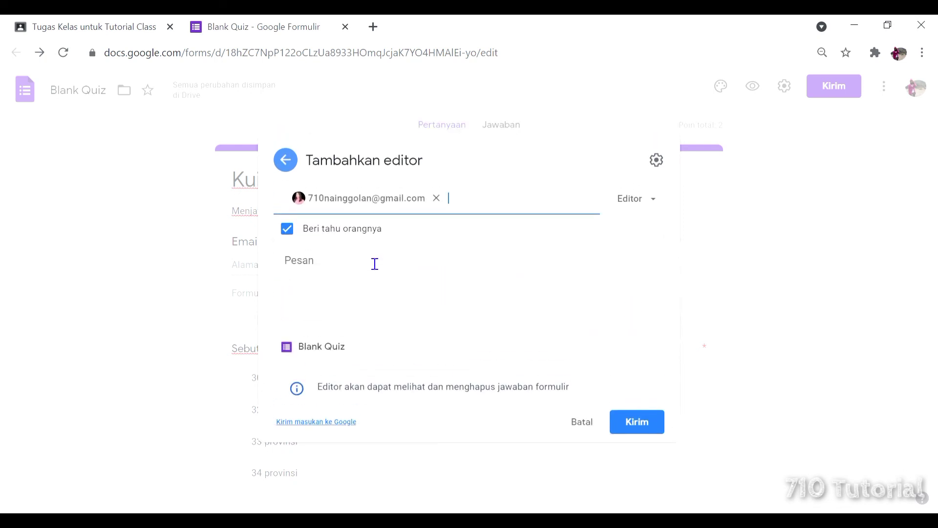
{"action": "left_click", "coordinate": [659, 208]}
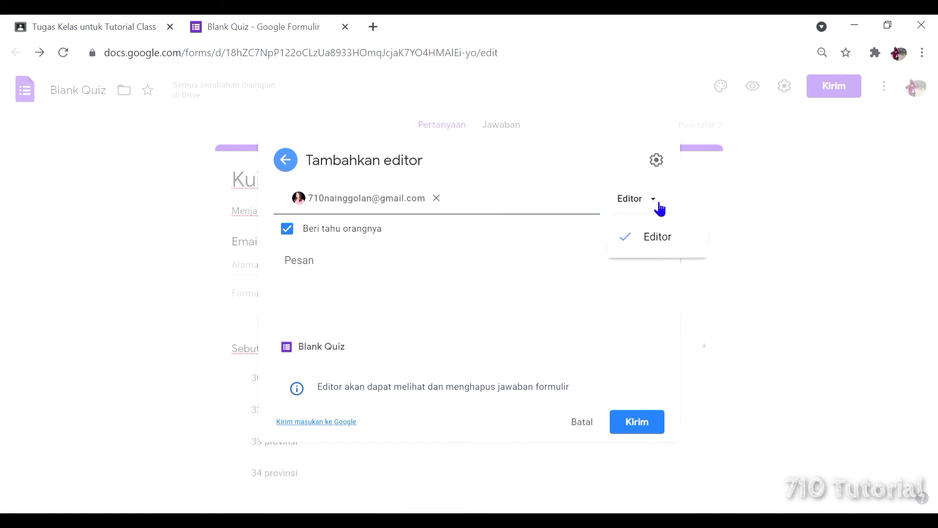
{"action": "left_click", "coordinate": [659, 208]}
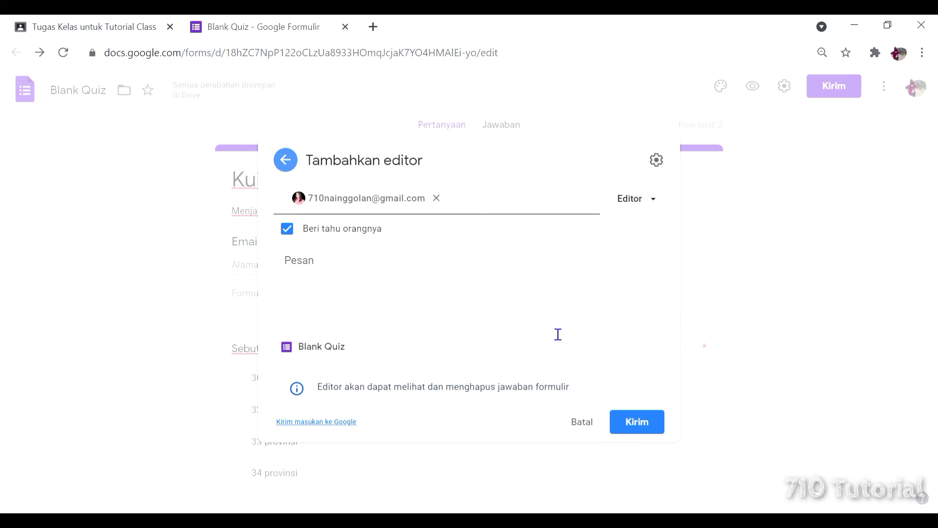
{"action": "left_click", "coordinate": [653, 428]}
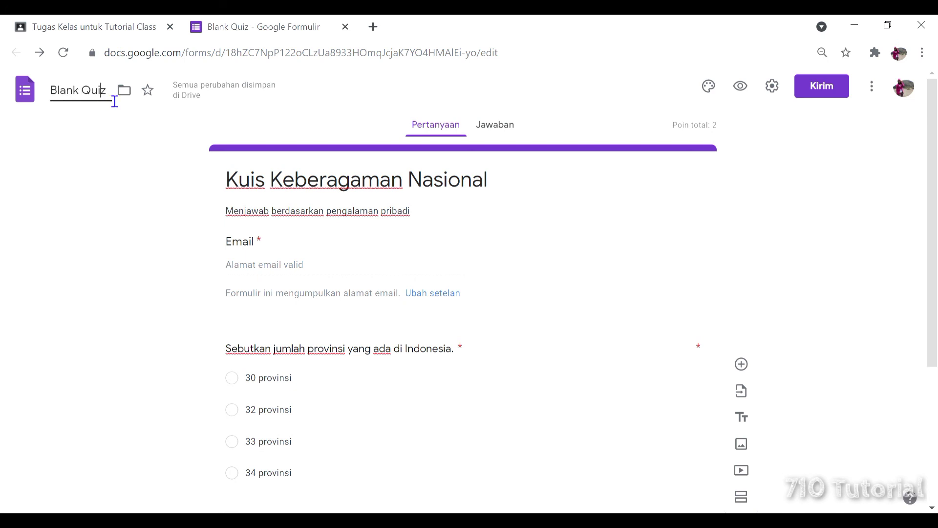
Replace the Blank Quiz file name with the form title 'Kuis Keberagaman Nasional'.
{"action": "key", "text": "BackSpace"}
{"action": "key", "text": "BackSpace"}
{"action": "key", "text": "BackSpace"}
{"action": "key", "text": "BackSpace"}
{"action": "key", "text": "BackSpace"}
{"action": "key", "text": "BackSpace"}
{"action": "key", "text": "BackSpace"}
{"action": "key", "text": "BackSpace"}
{"action": "key", "text": "BackSpace"}
{"action": "key", "text": "BackSpace"}
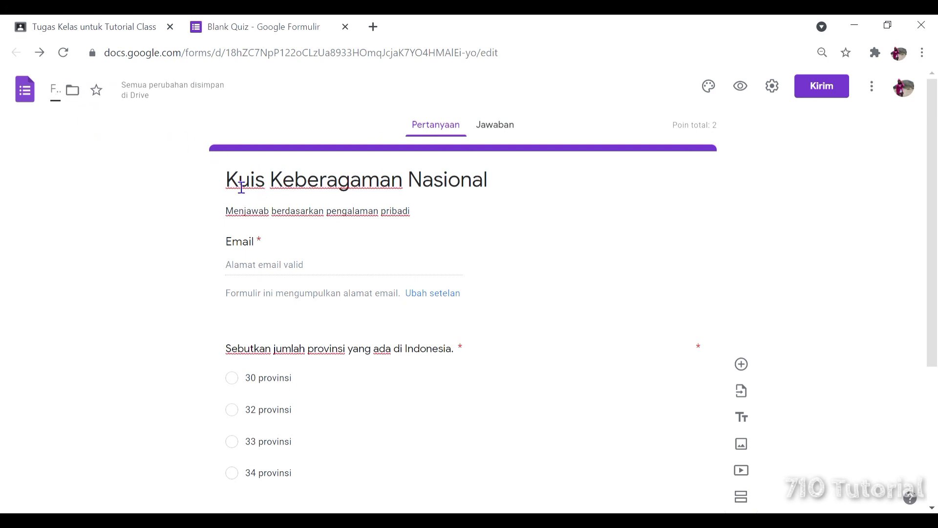
{"action": "left_click_drag", "start_coordinate": [230, 187], "coordinate": [483, 182]}
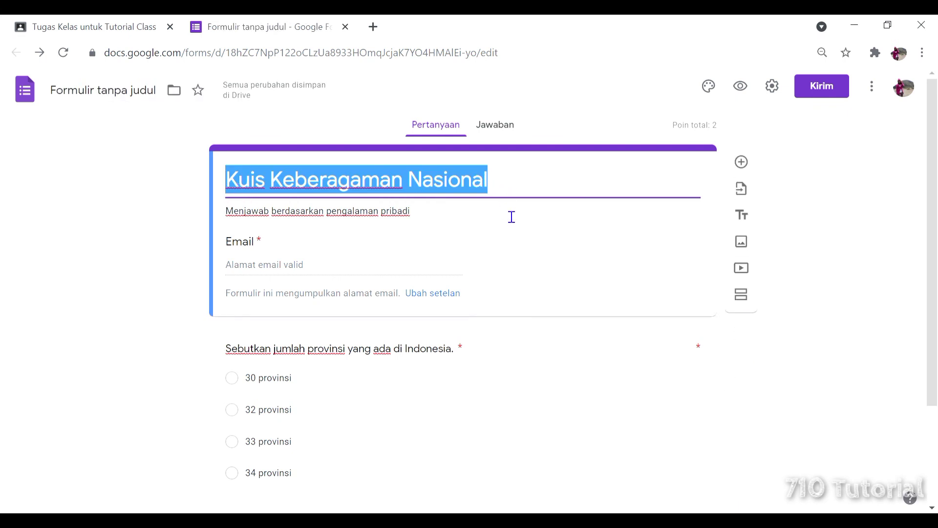
{"action": "left_click", "coordinate": [139, 94]}
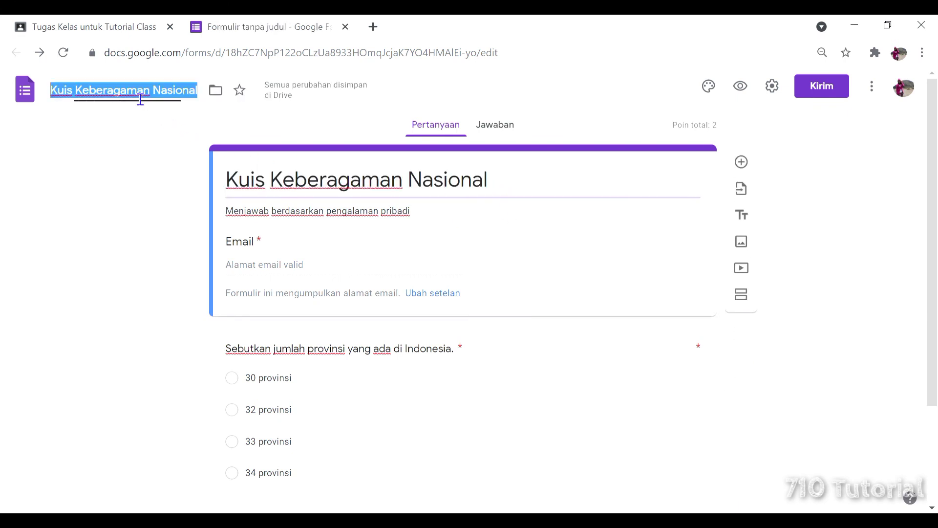
{"action": "left_click", "coordinate": [169, 98]}
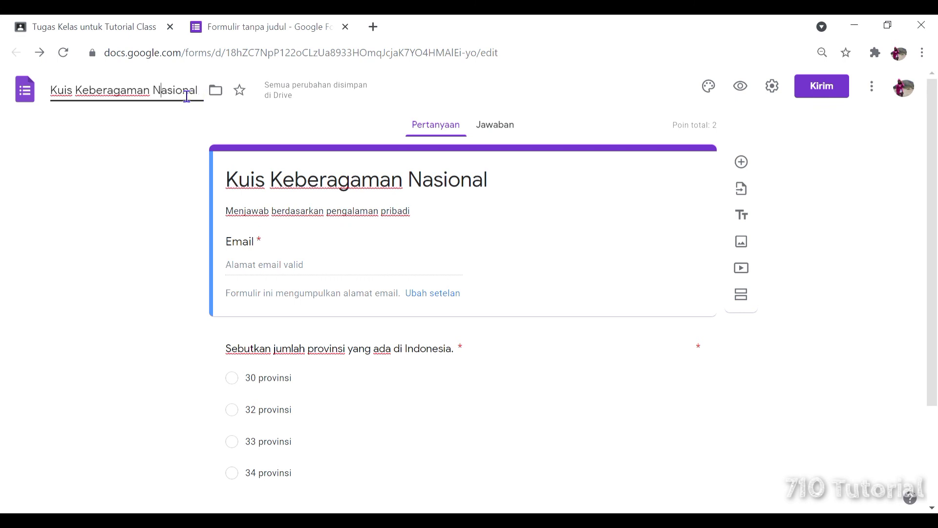
{"action": "left_click", "coordinate": [176, 96]}
Move the quiz file from Tutorial Class into the Drive Classroom folder, accepting the access change.
{"action": "left_click", "coordinate": [73, 24]}
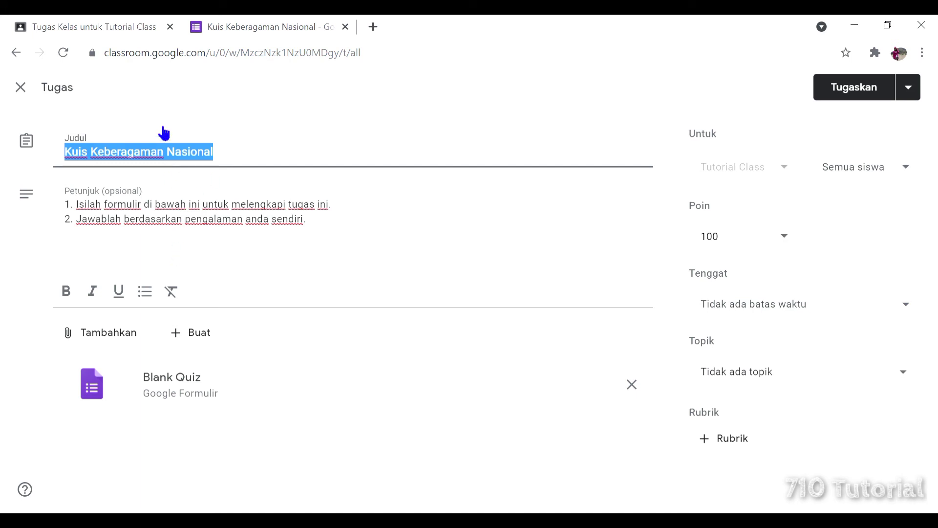
{"action": "left_click", "coordinate": [254, 24]}
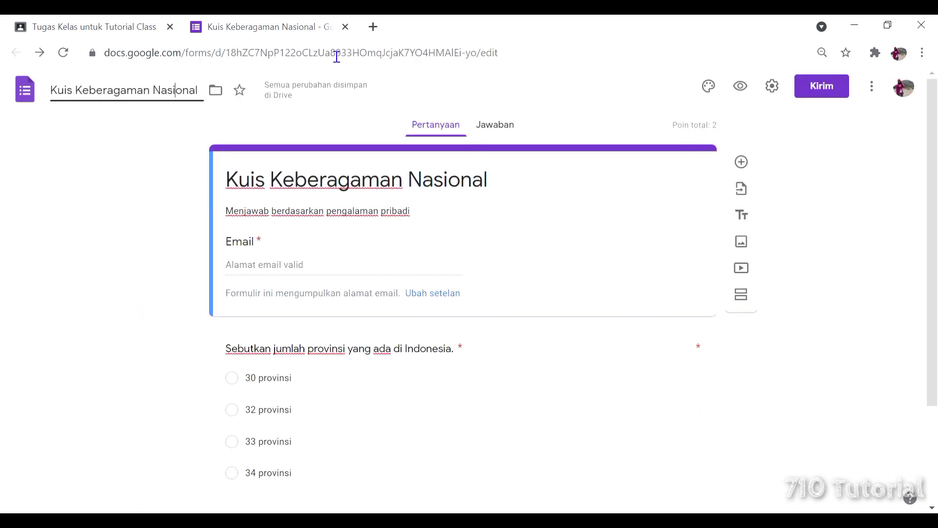
{"action": "left_click", "coordinate": [223, 95]}
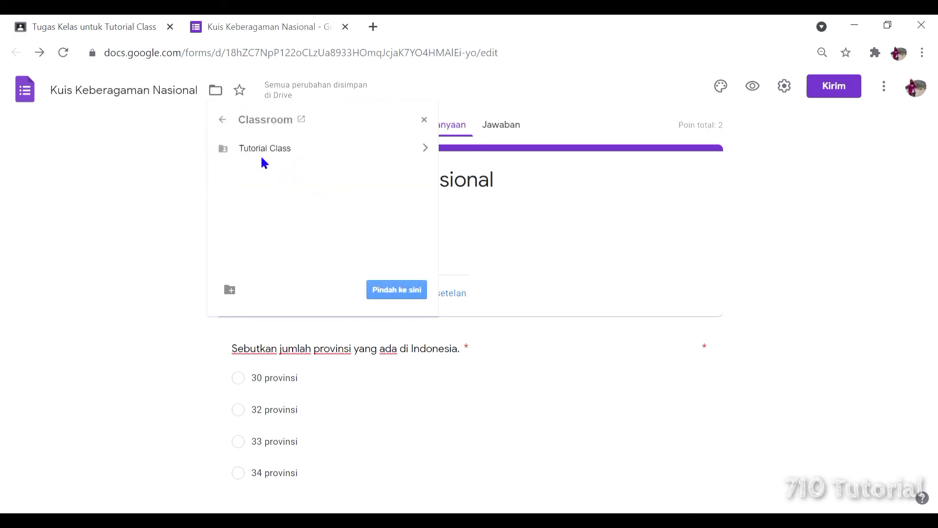
{"action": "left_click", "coordinate": [416, 295]}
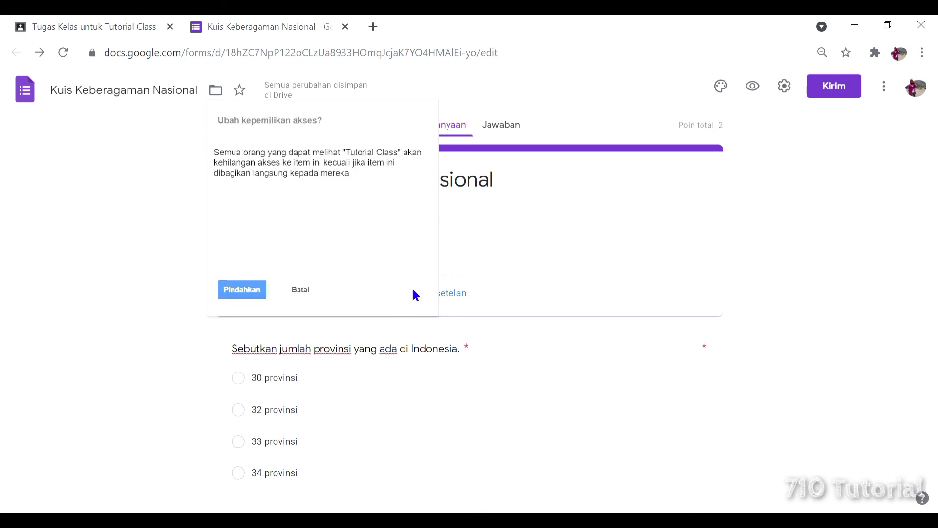
{"action": "left_click", "coordinate": [250, 295]}
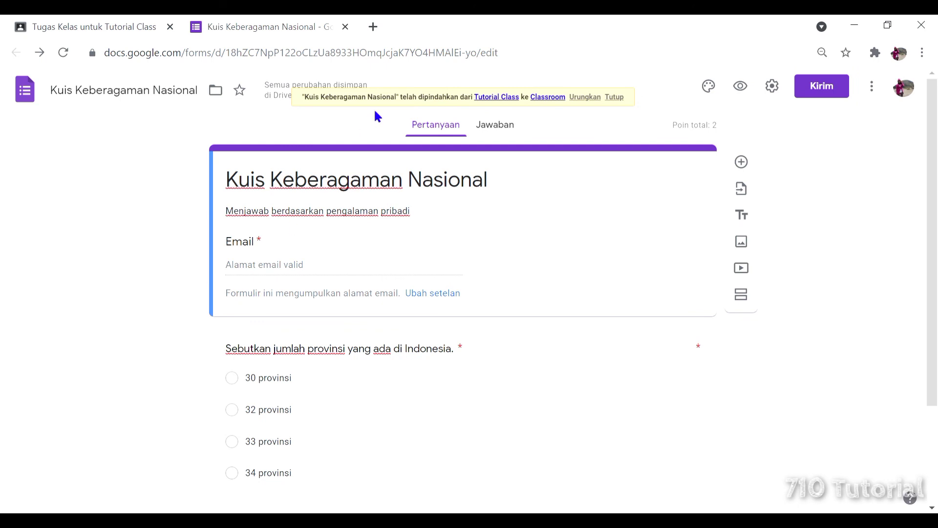
Open Google Drive's Drive Saya page in a new browser tab from the Google apps grid.
{"action": "left_click", "coordinate": [374, 27]}
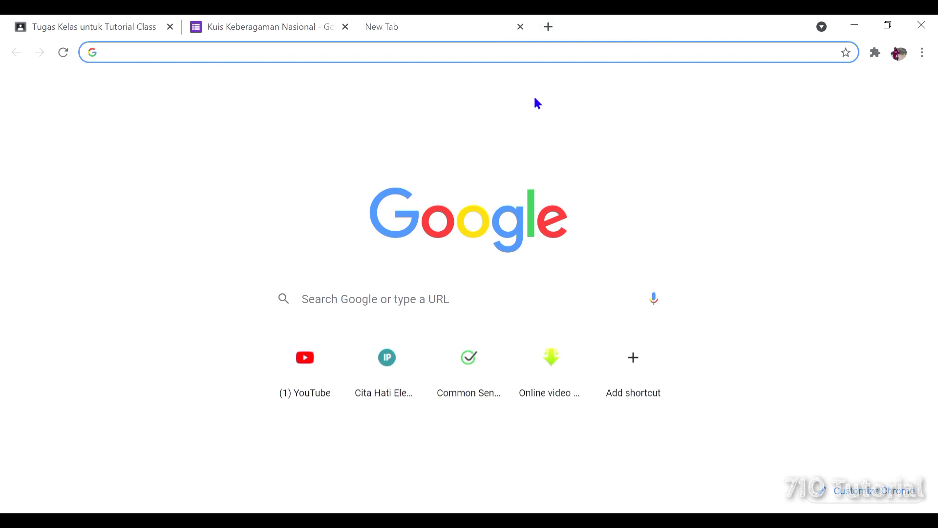
{"action": "left_click", "coordinate": [878, 91]}
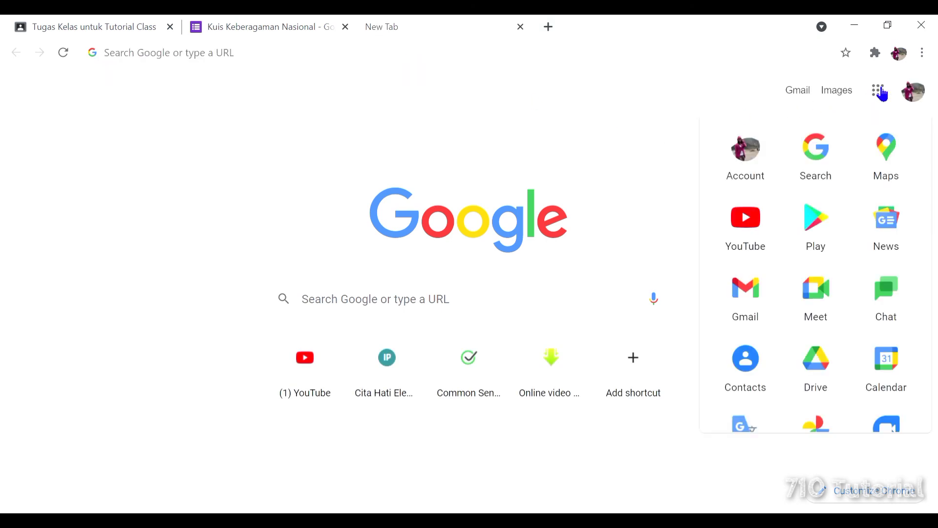
{"action": "scroll", "coordinate": [842, 258], "scroll_direction": "down", "scroll_amount": 3}
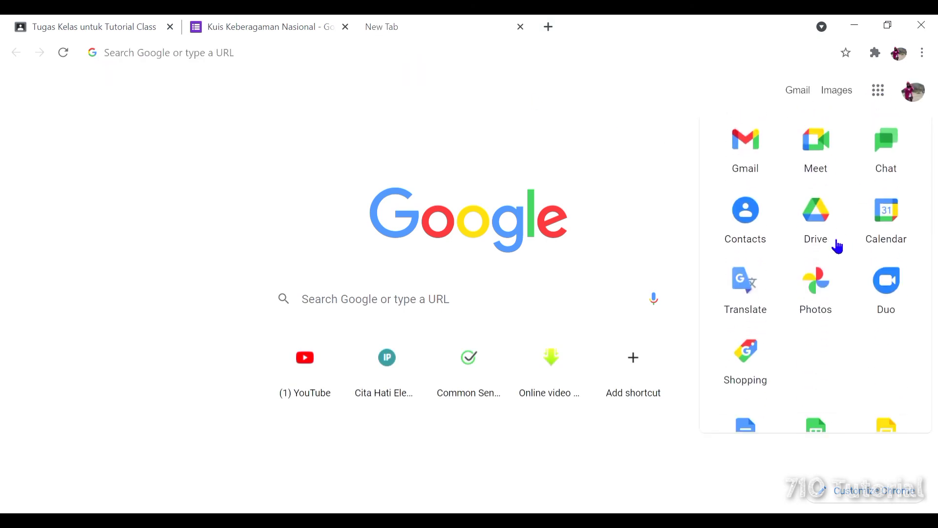
{"action": "left_click", "coordinate": [820, 219]}
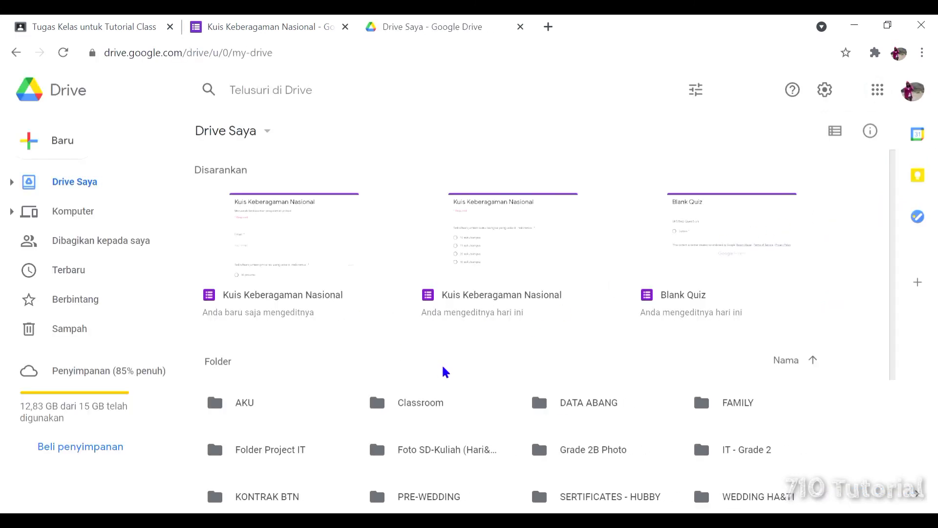
Open the Classroom folder and confirm the Kuis Keberagaman Nasional quiz file is listed there.
{"action": "left_click", "coordinate": [479, 409]}
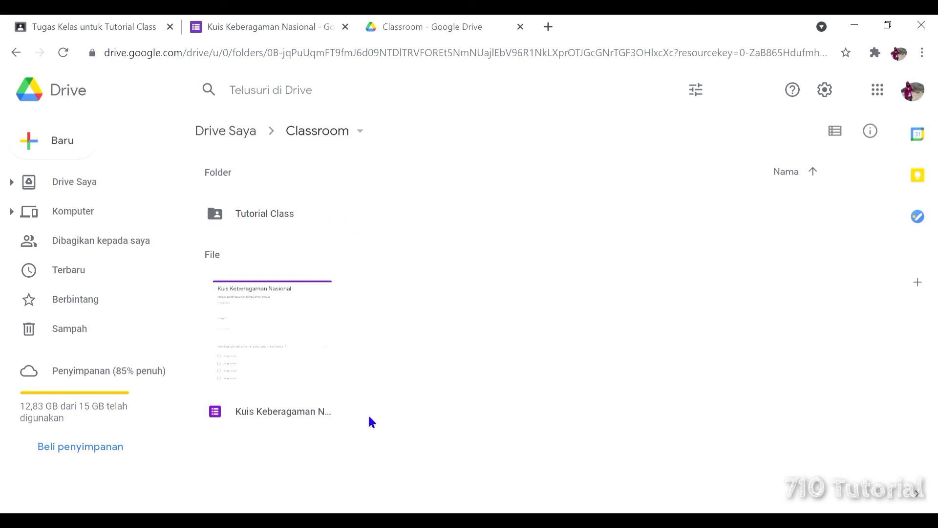
{"action": "left_click", "coordinate": [291, 415]}
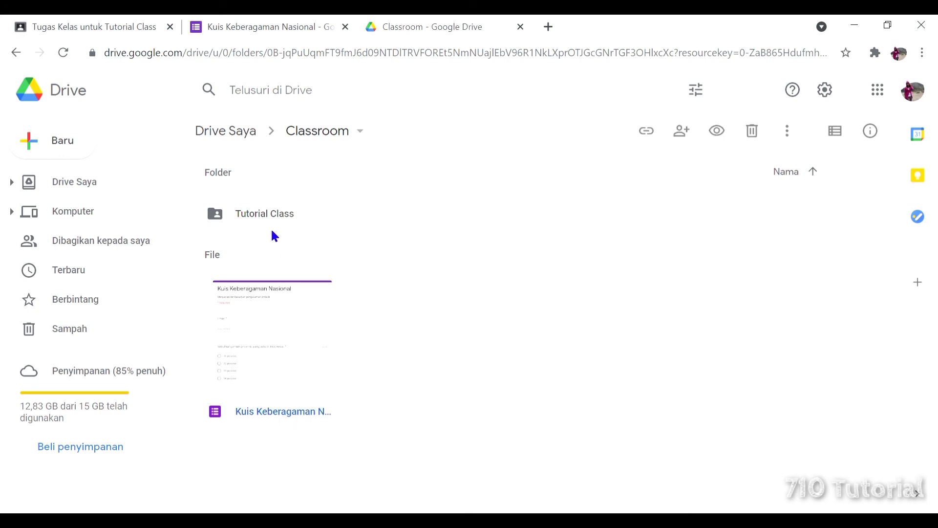
{"action": "left_click", "coordinate": [465, 289]}
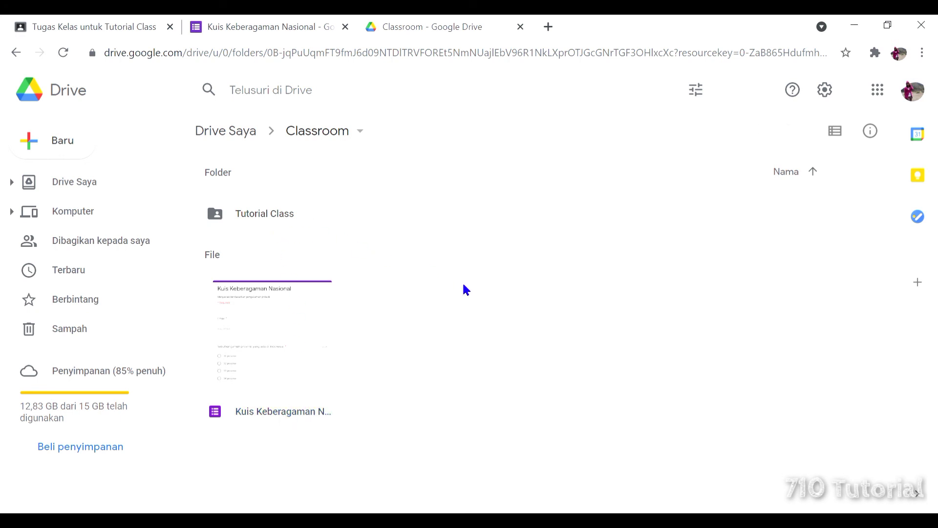